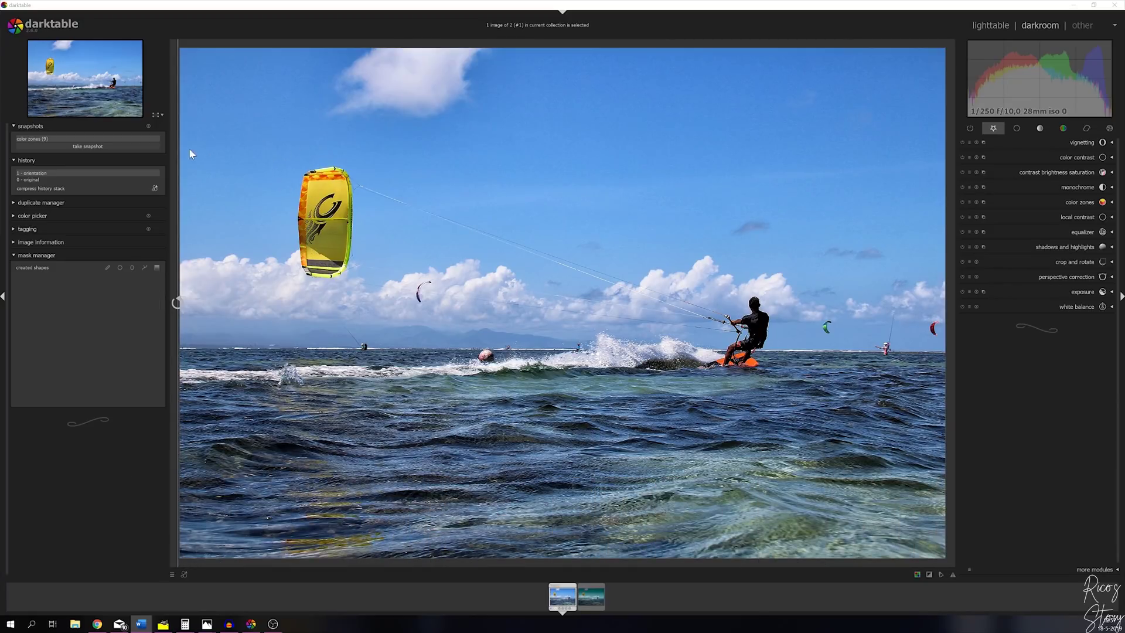
Compare the current edit against the color zones snapshot, then end the comparison
click(207, 169)
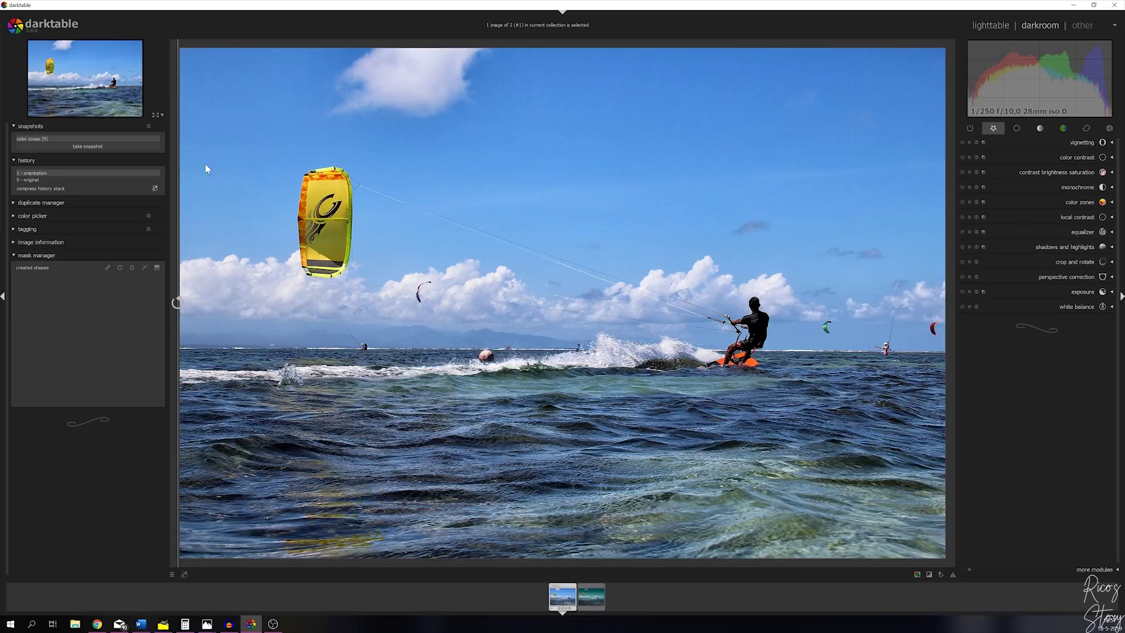
drag(330, 174, 950, 213)
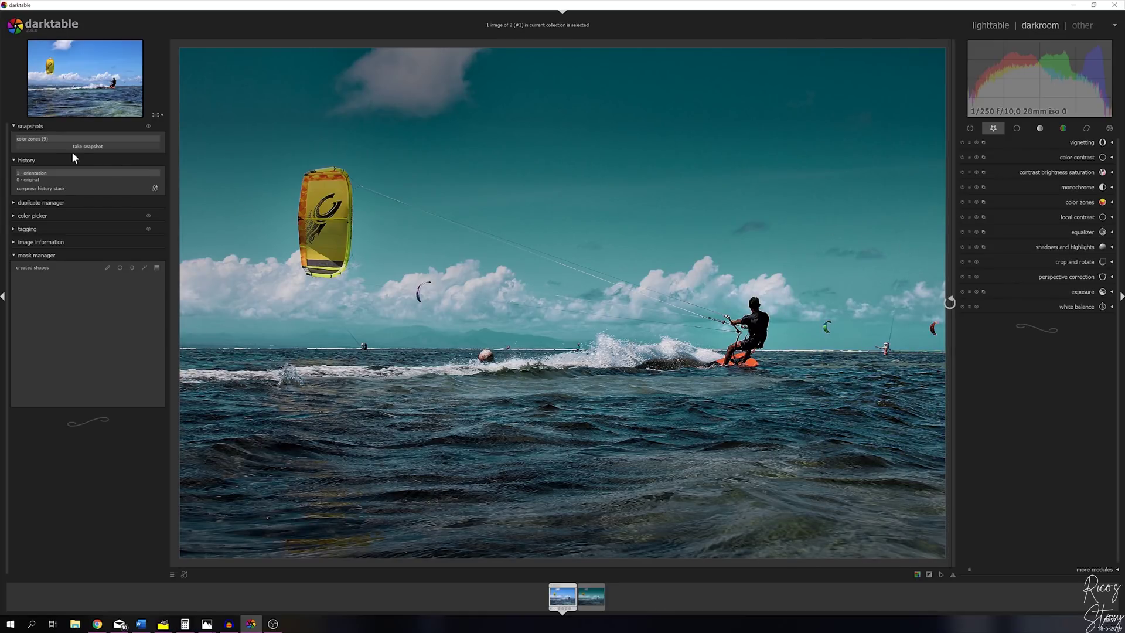
click(37, 138)
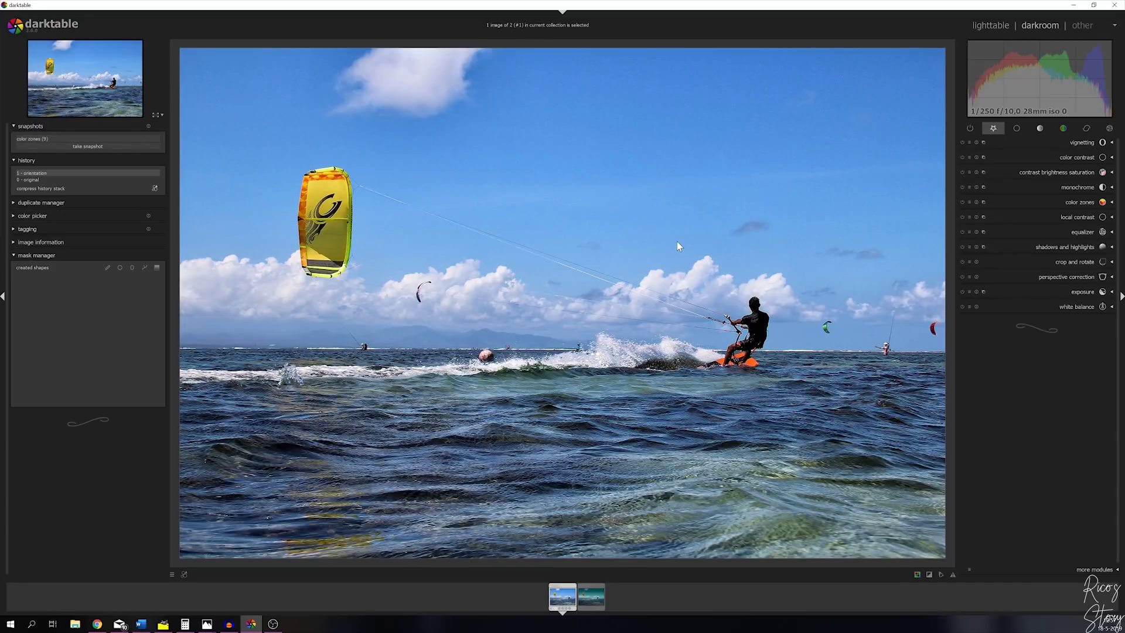
Expand the exposure module and set its blending to drawn mask
click(1112, 292)
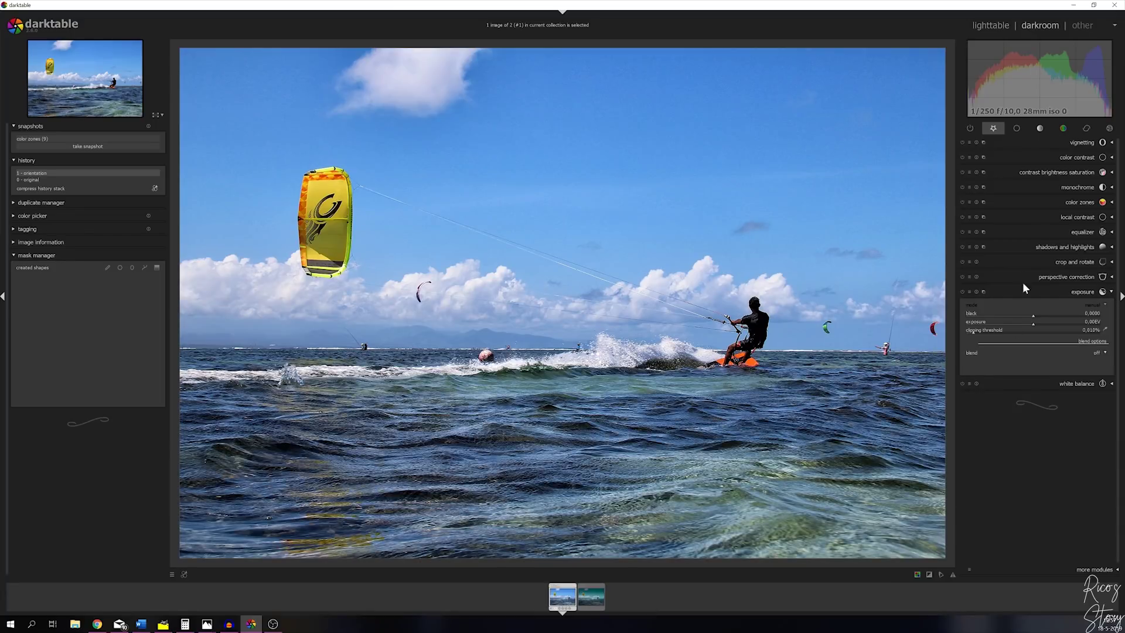
click(1090, 568)
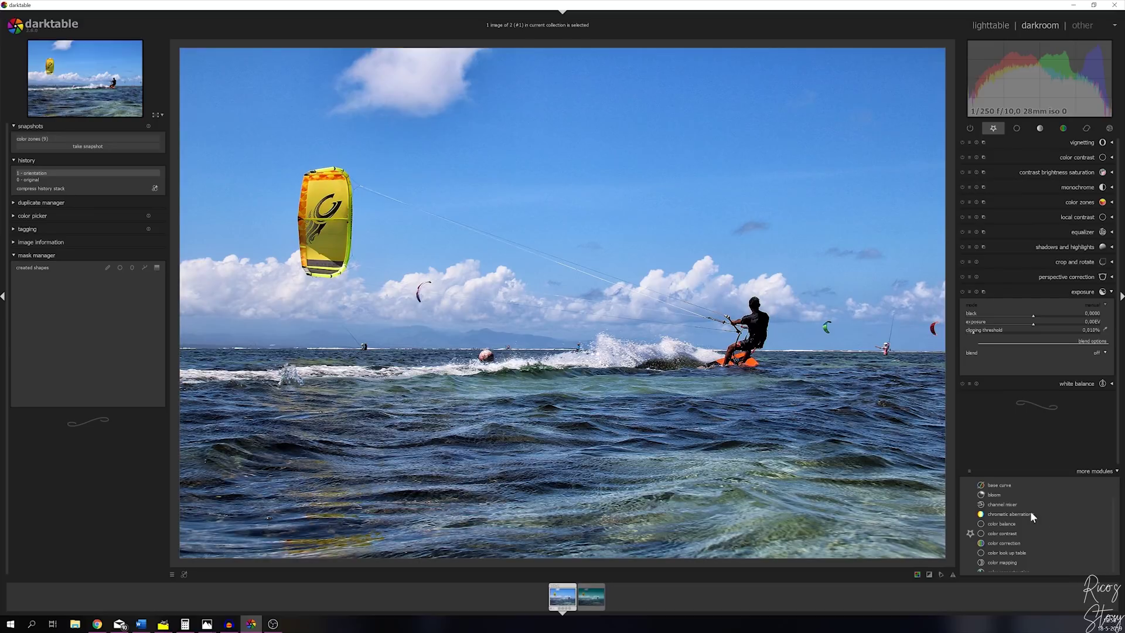
scroll(1029, 512, down, 10)
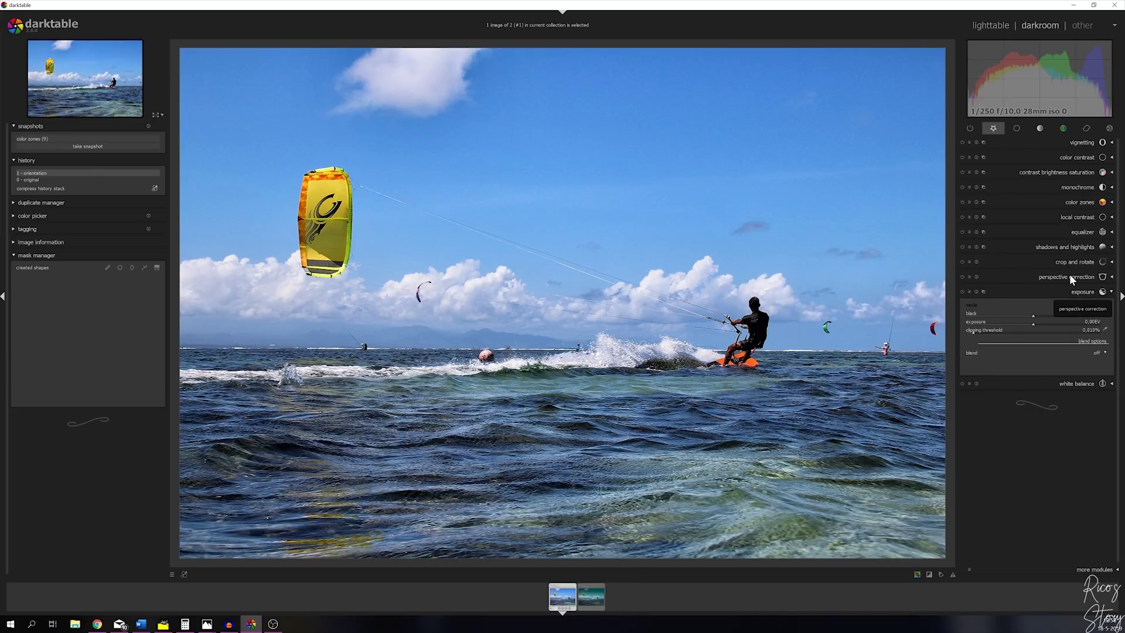
click(1098, 353)
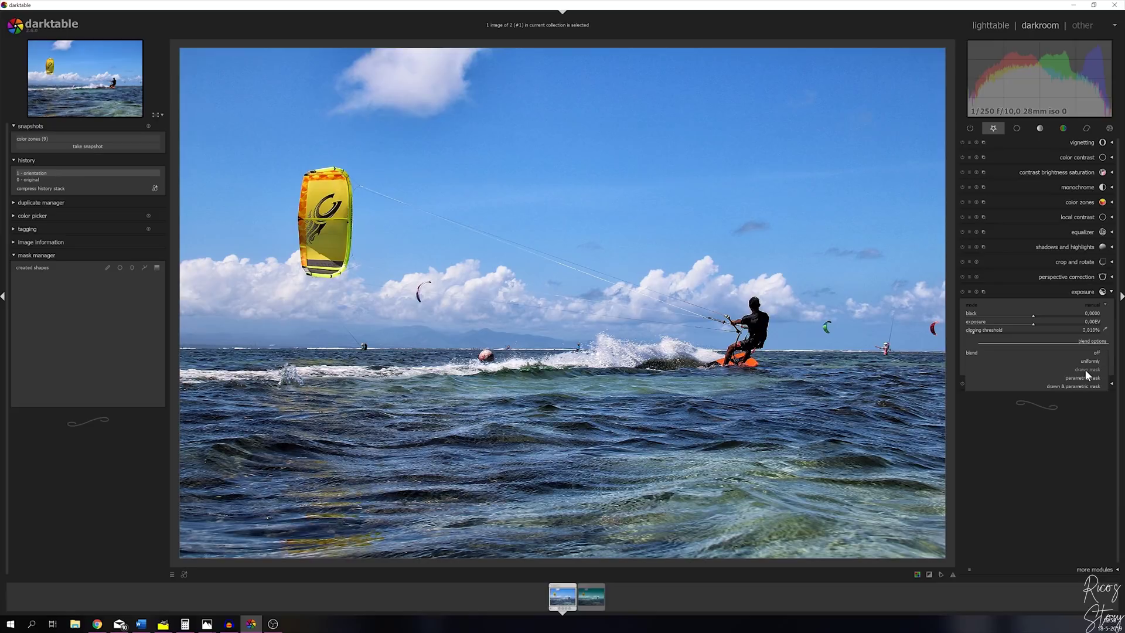
click(1085, 370)
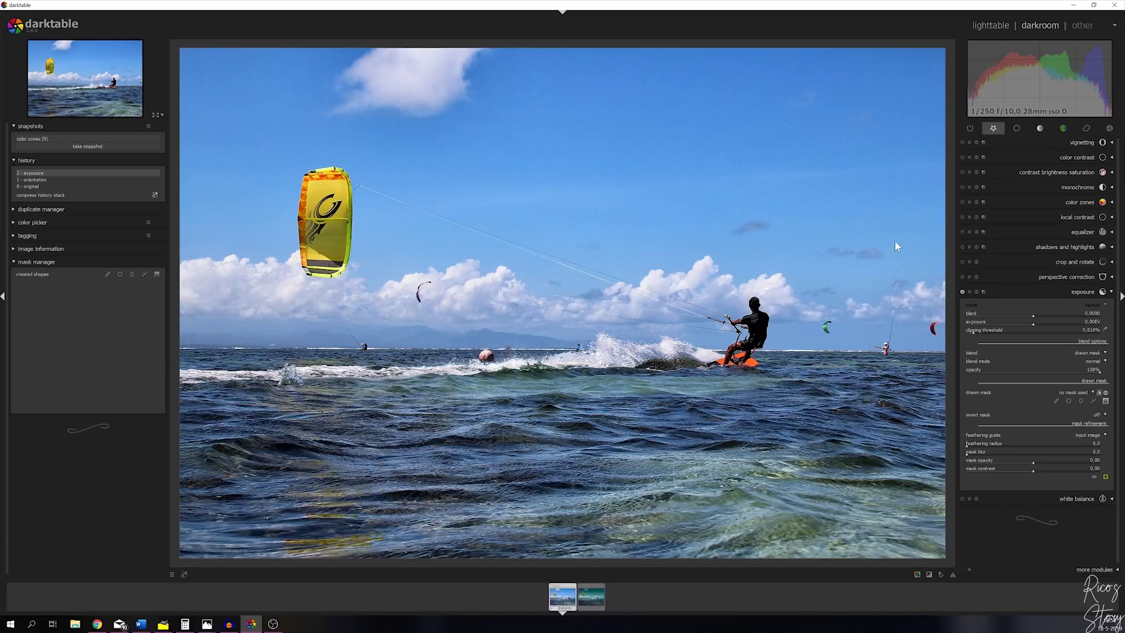
Place a gradient mask across the sky and try exposure values from about -1.4 to +1.9 EV
click(567, 157)
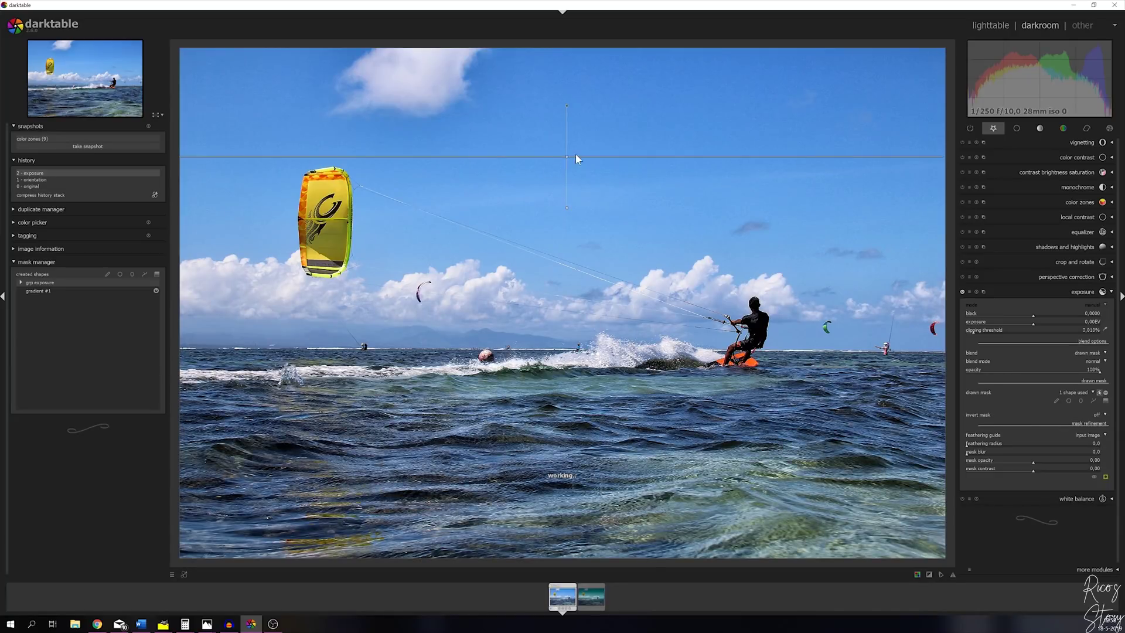
click(1027, 324)
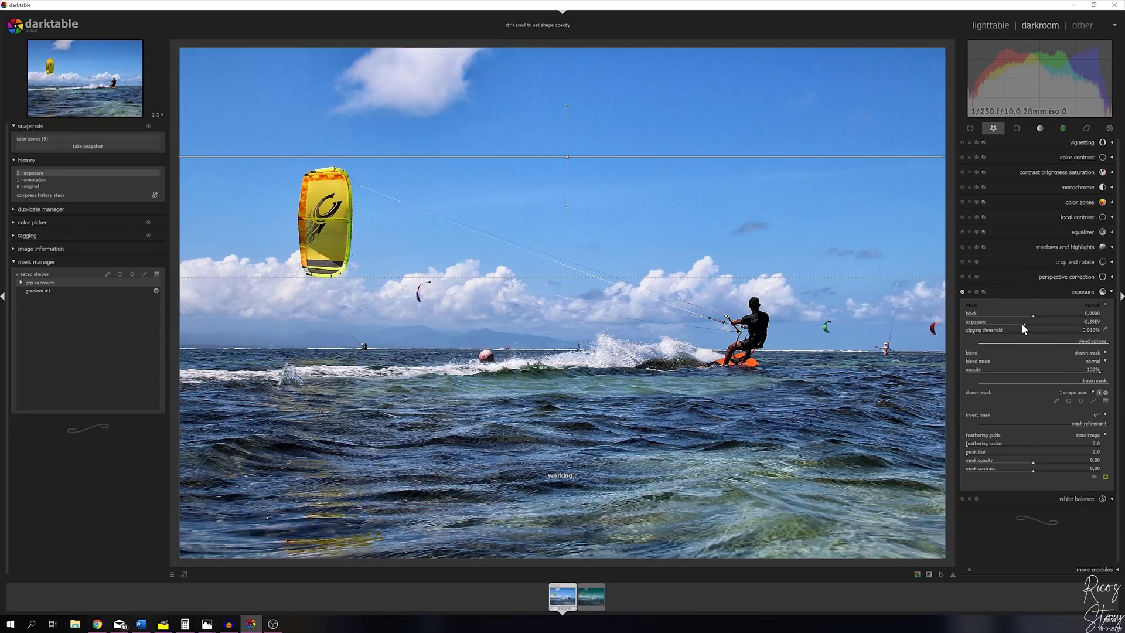
click(1023, 324)
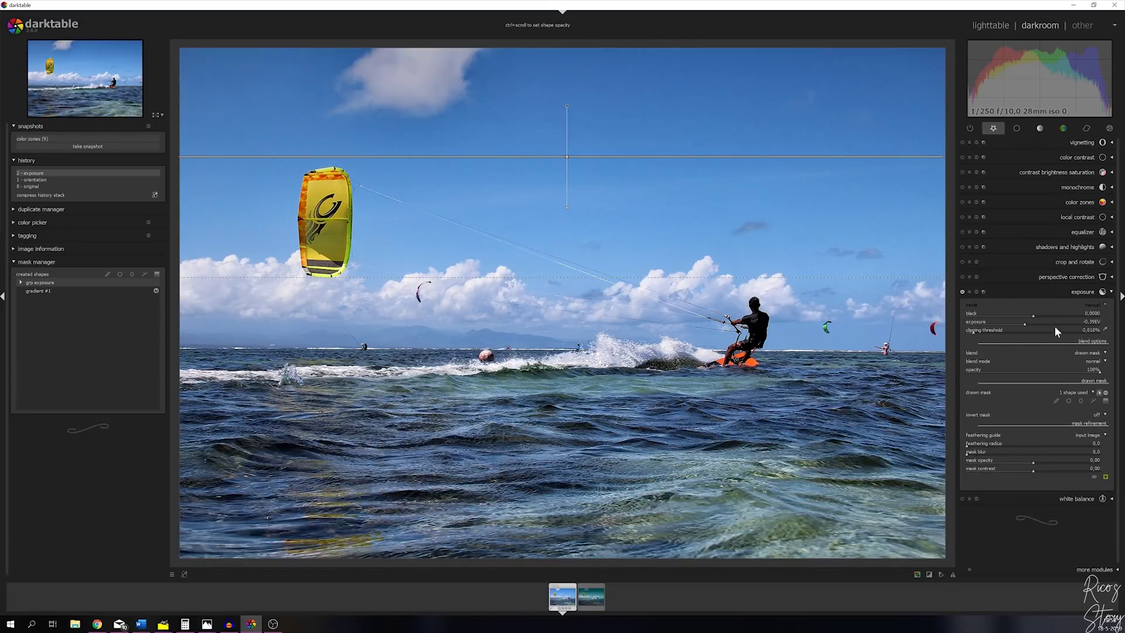
click(1002, 323)
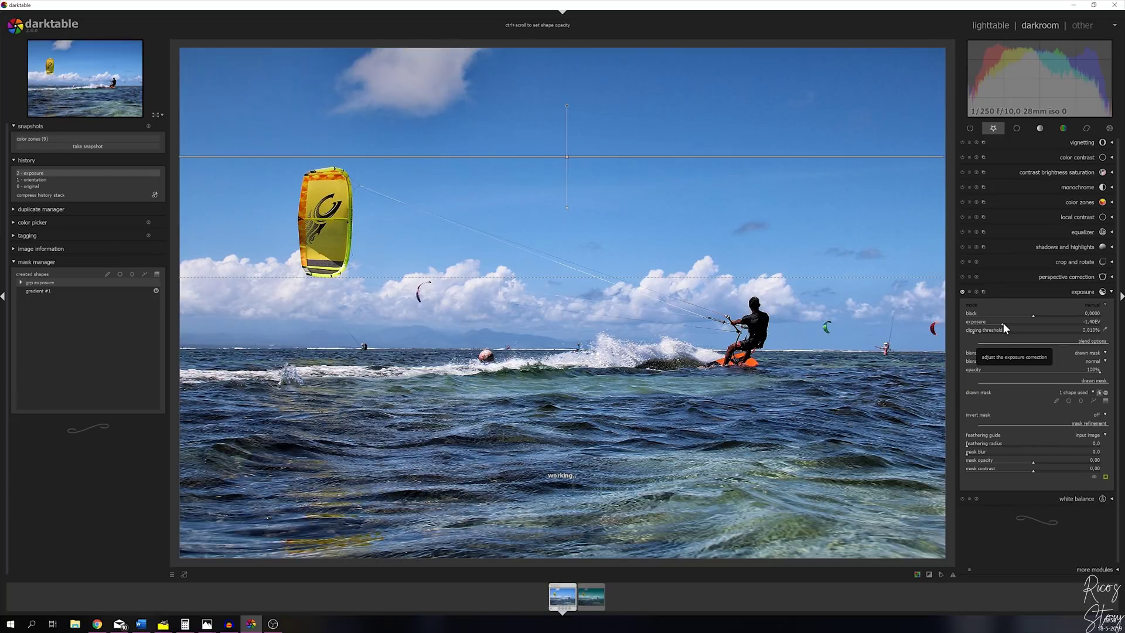
scroll(1004, 322, up, 3)
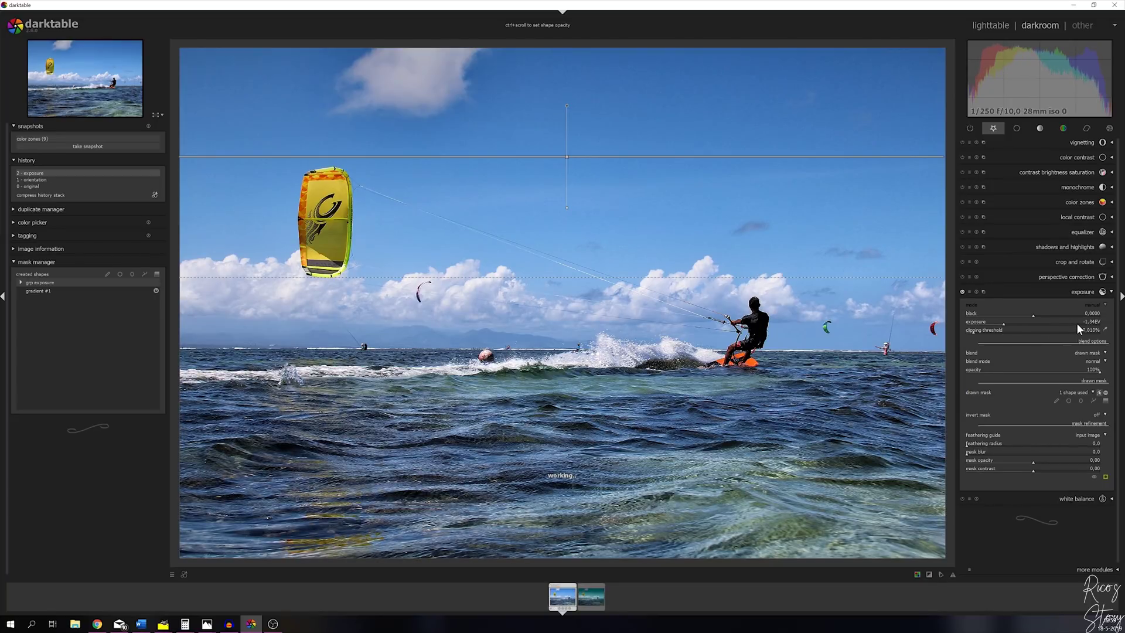
scroll(1077, 322, up, 5)
click(1077, 322)
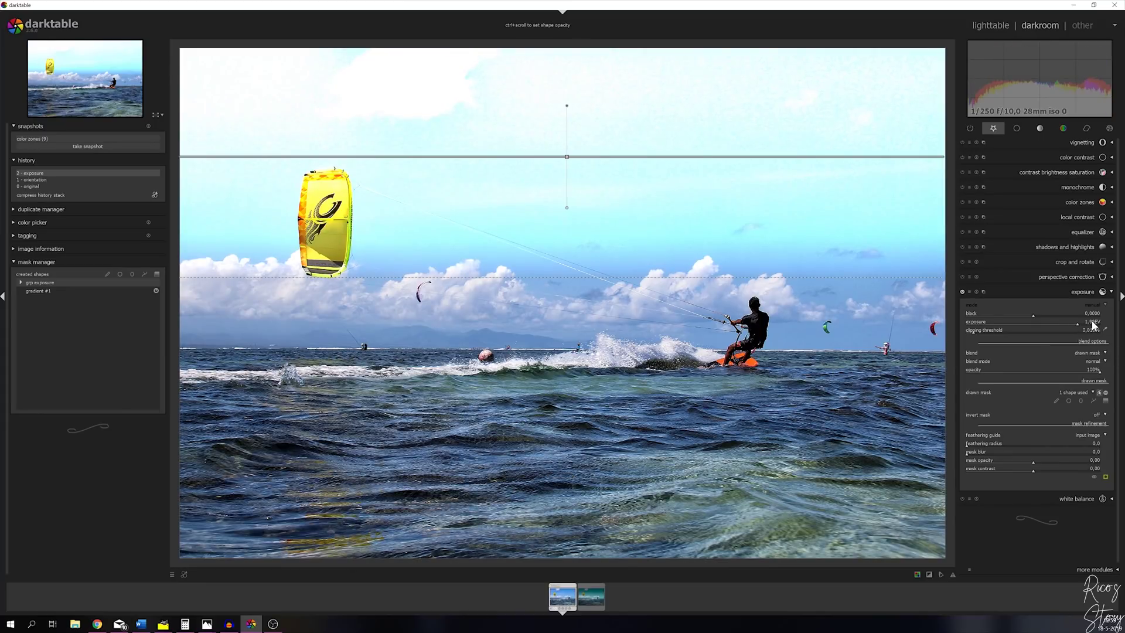
Enter an exposure value of -0.5 EV
right_click(1092, 322)
text(0)
key(Return)
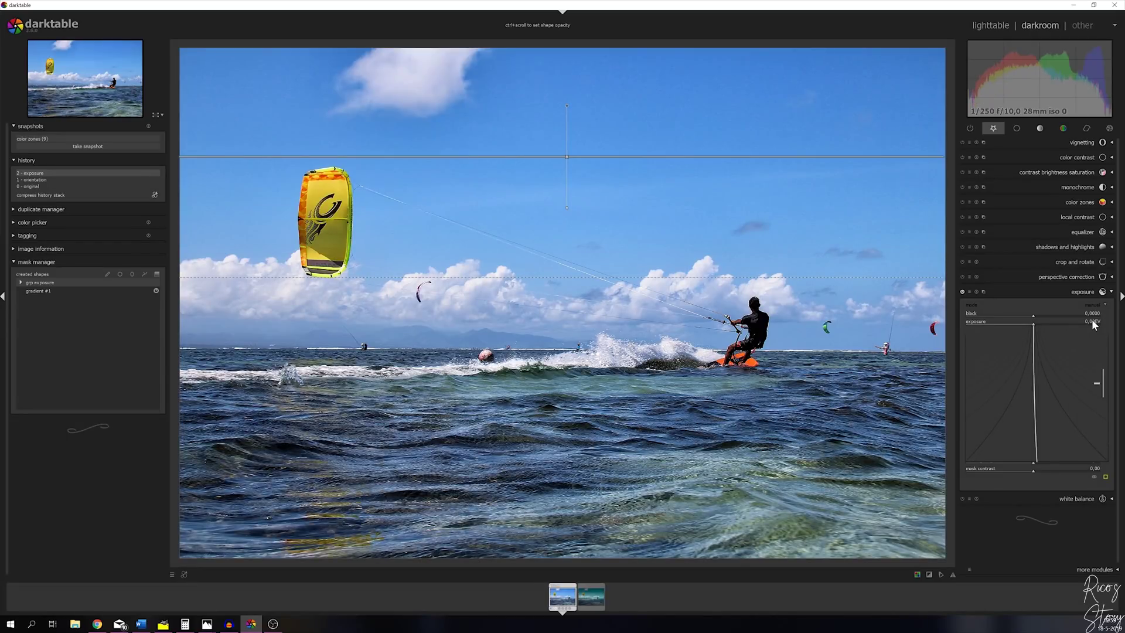
text(-0.5)
key(Return)
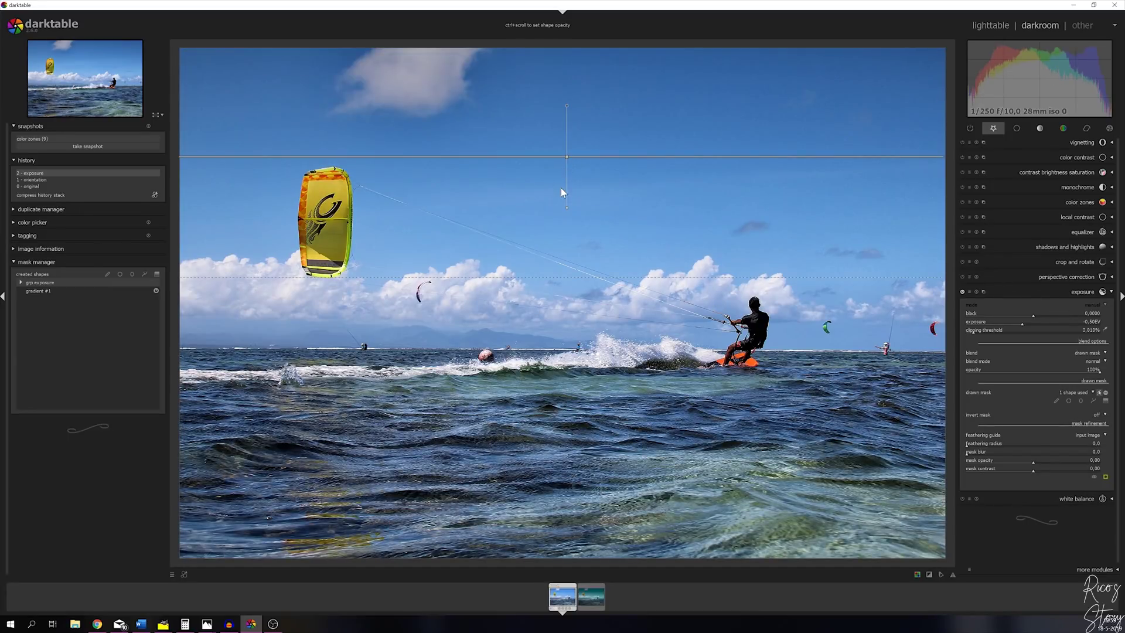
Move the gradient line lower in the sky and set exposure to -1 EV
drag(567, 203, 566, 240)
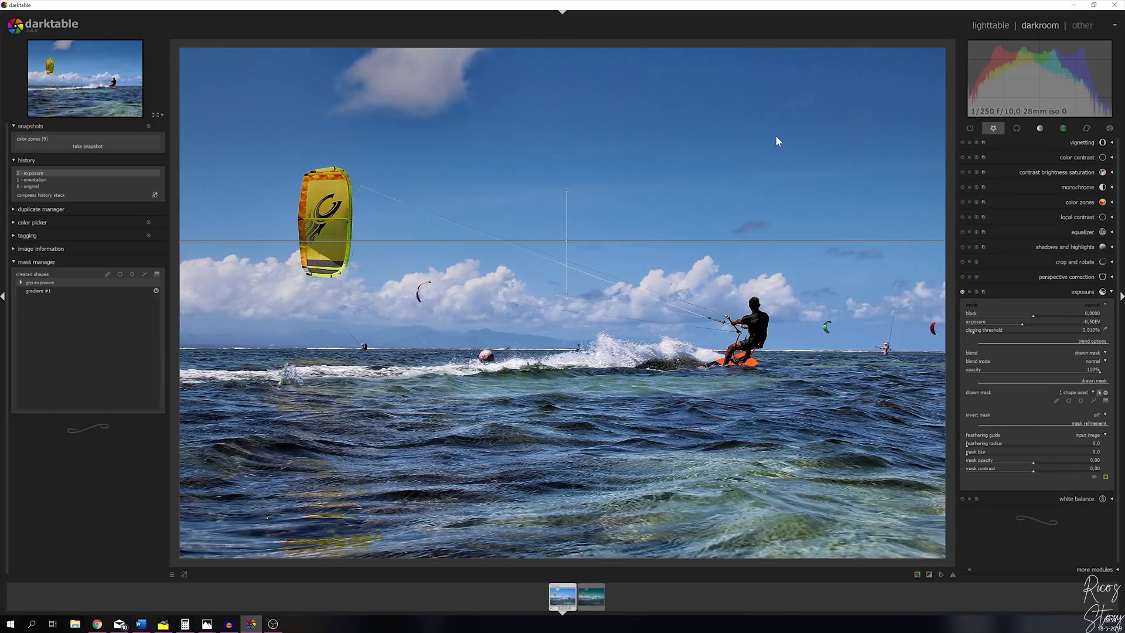
right_click(1091, 322)
text(-1)
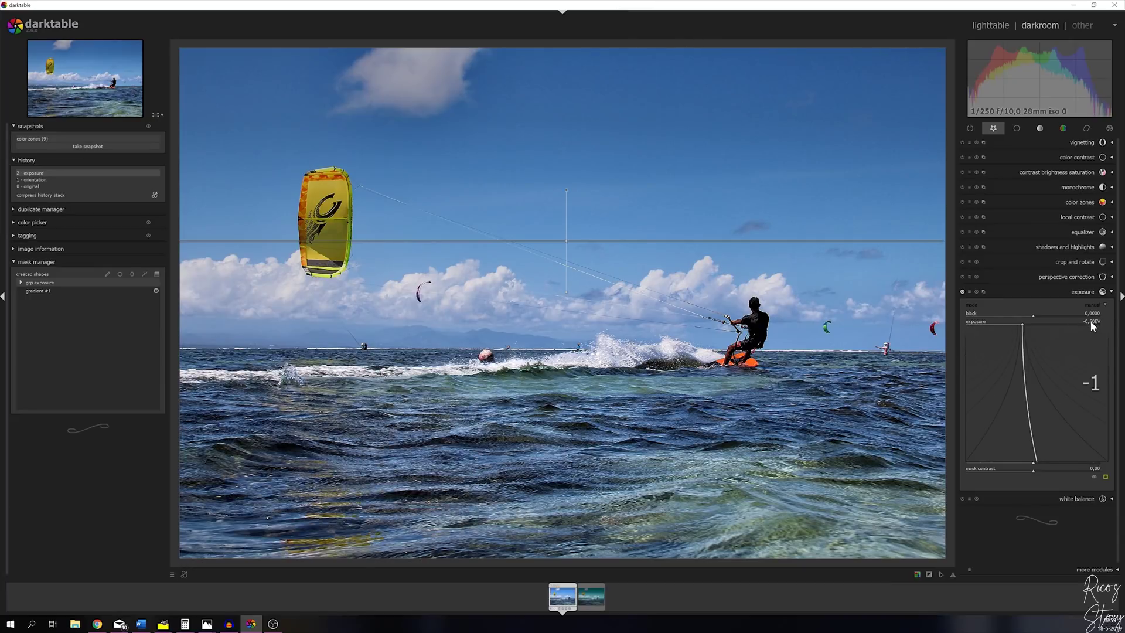
key(Escape)
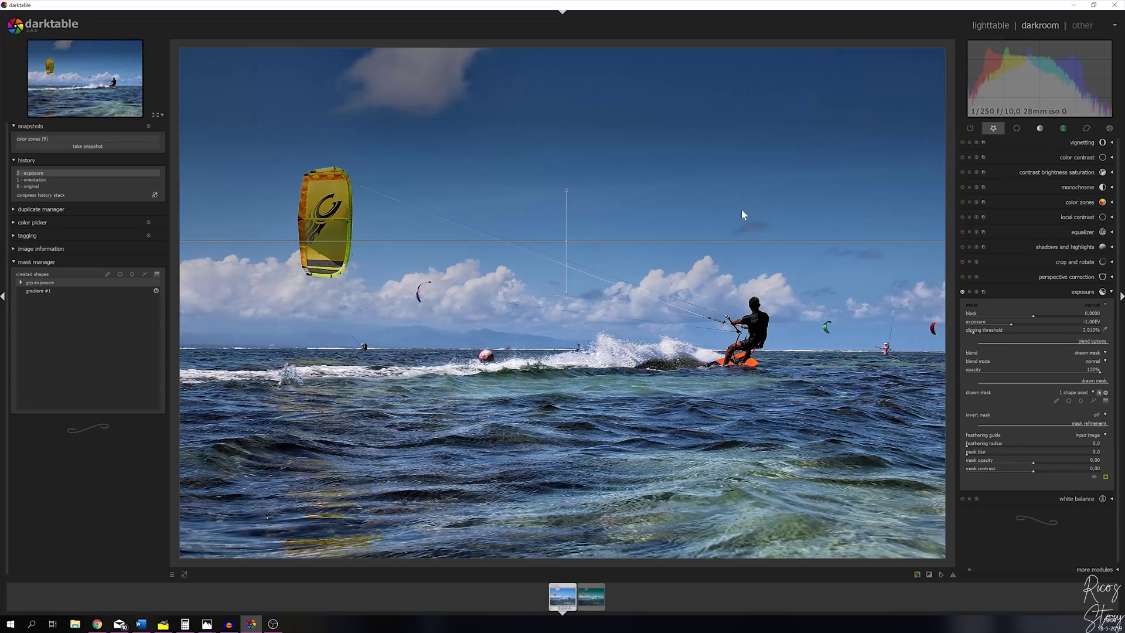
Move the sky gradient line higher and narrow its feather width
drag(567, 241, 571, 201)
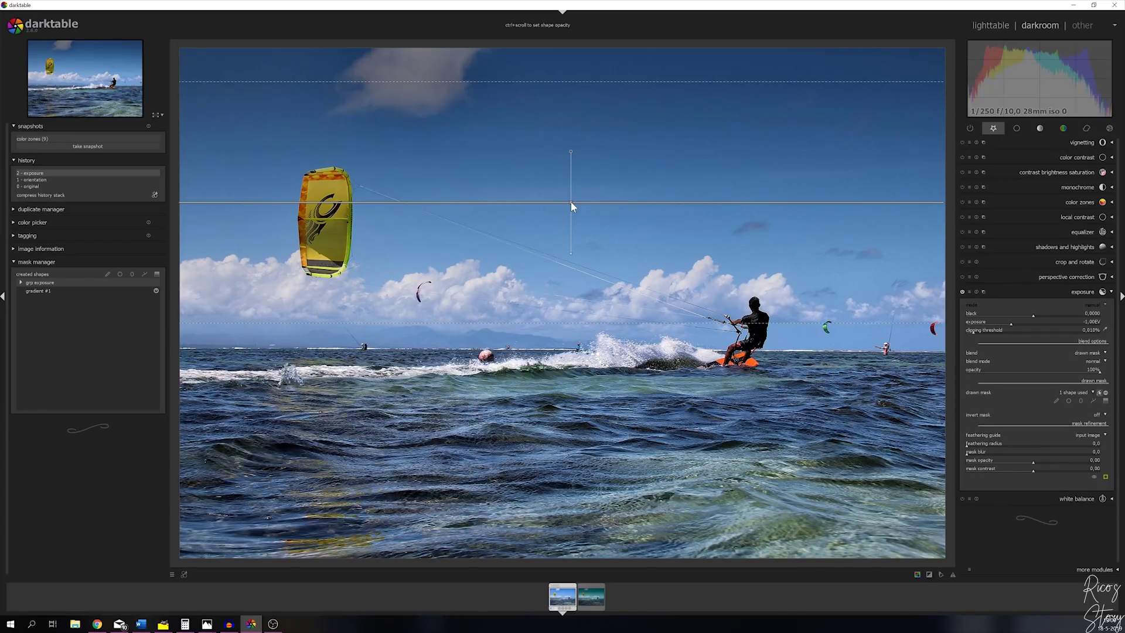
scroll(571, 202, up, 2)
scroll(571, 201, up, 1)
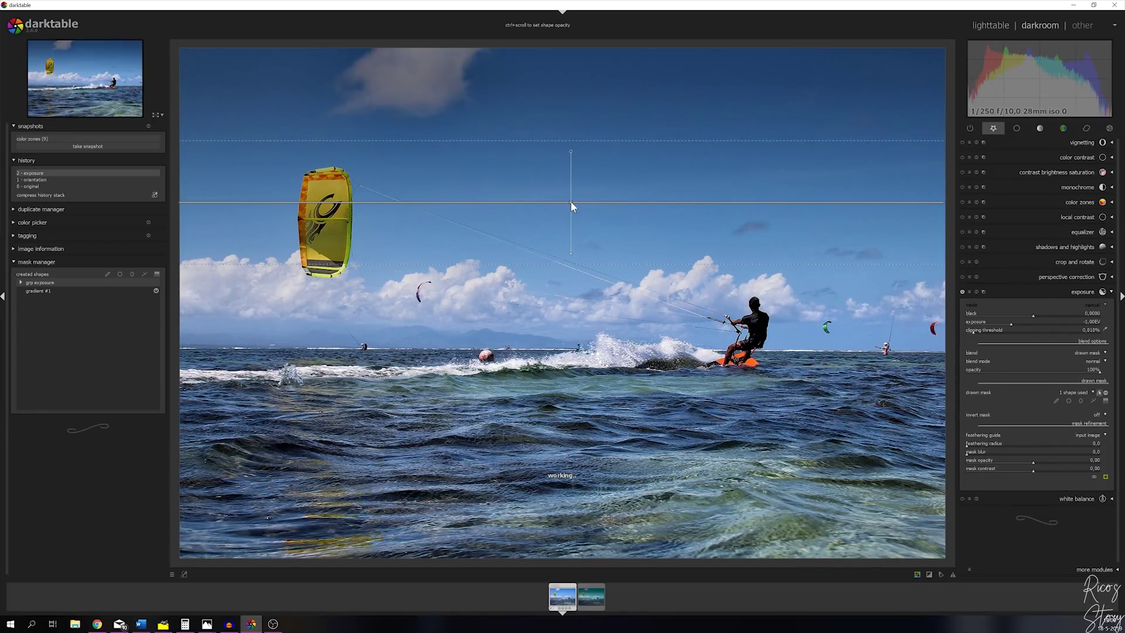
scroll(571, 202, up, 1)
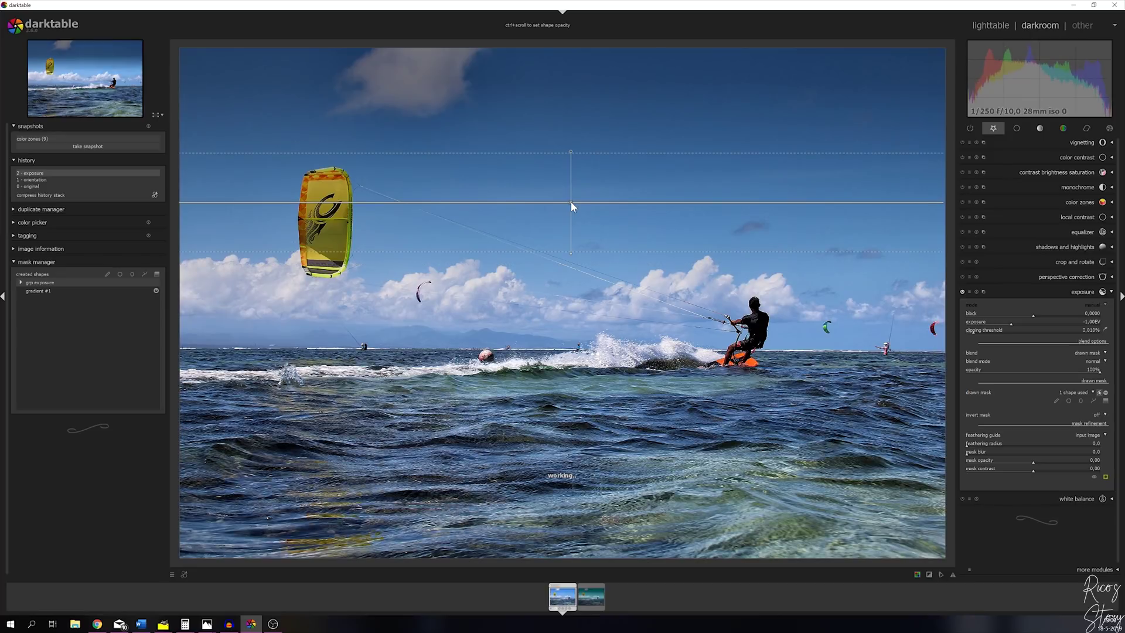
scroll(570, 201, up, 1)
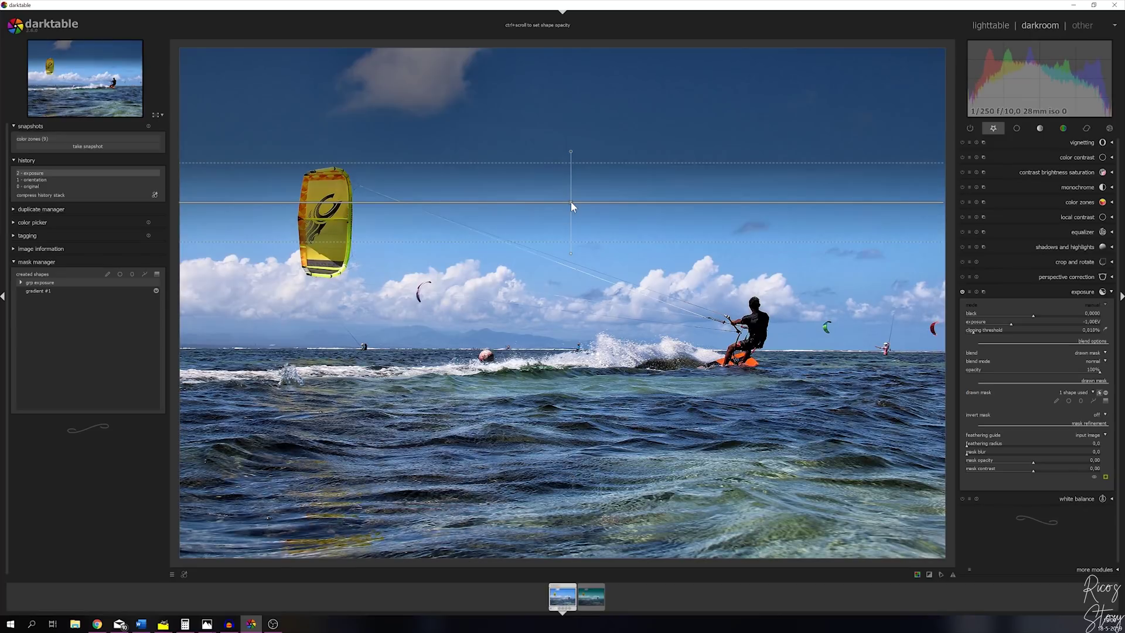
scroll(571, 202, down, 1)
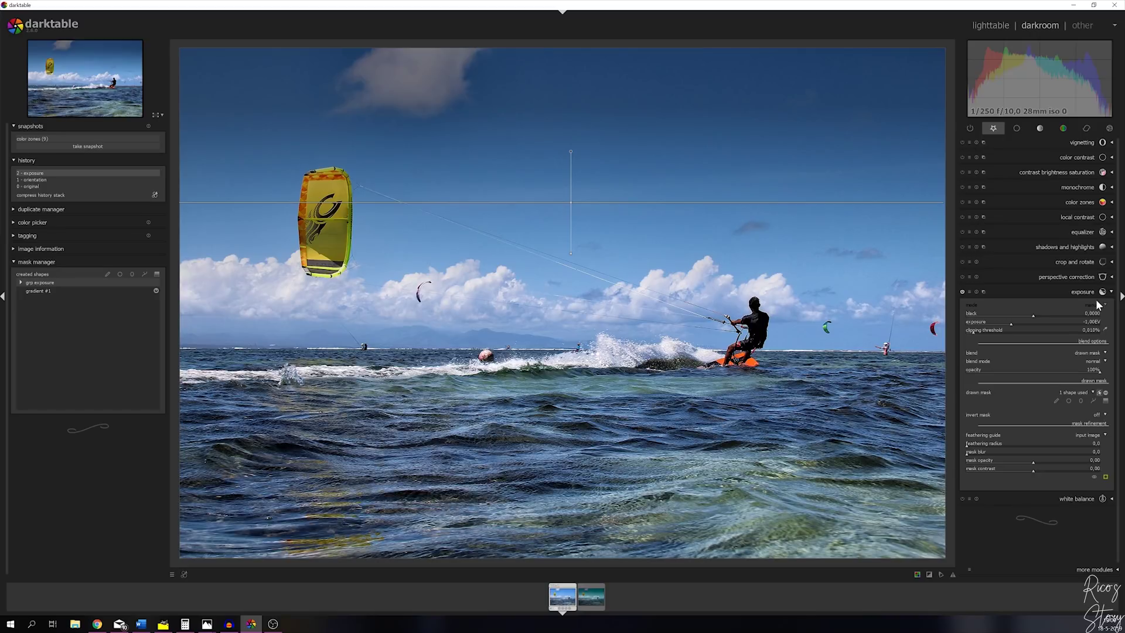
Add a second gradient over the foreground water, tilt it and move it up toward the surf
click(1107, 402)
click(546, 462)
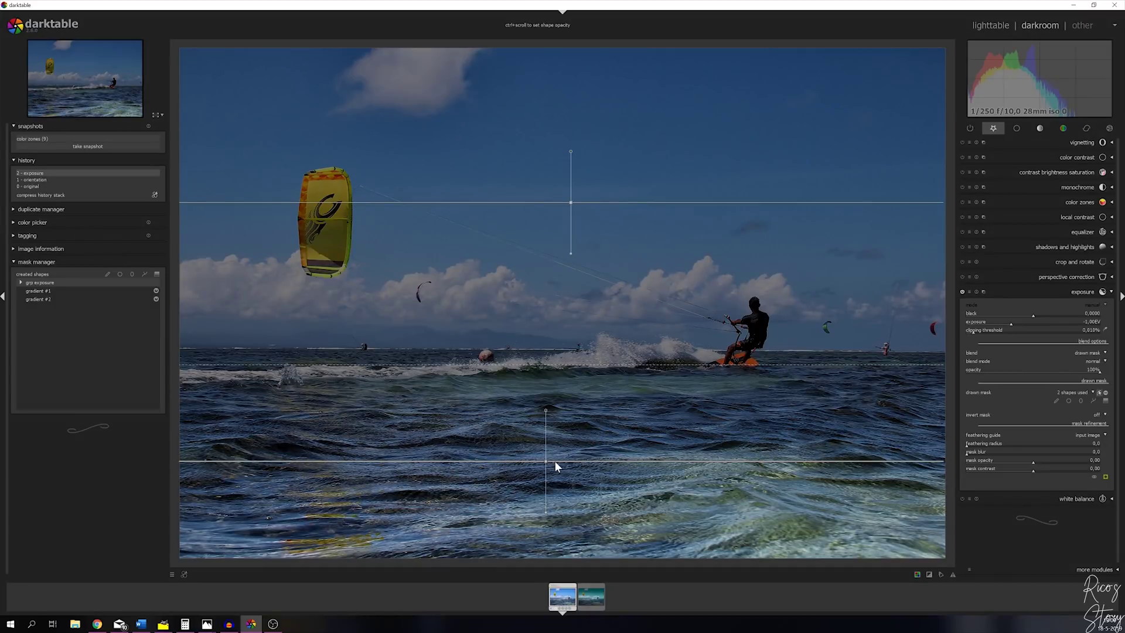
drag(556, 461, 572, 463)
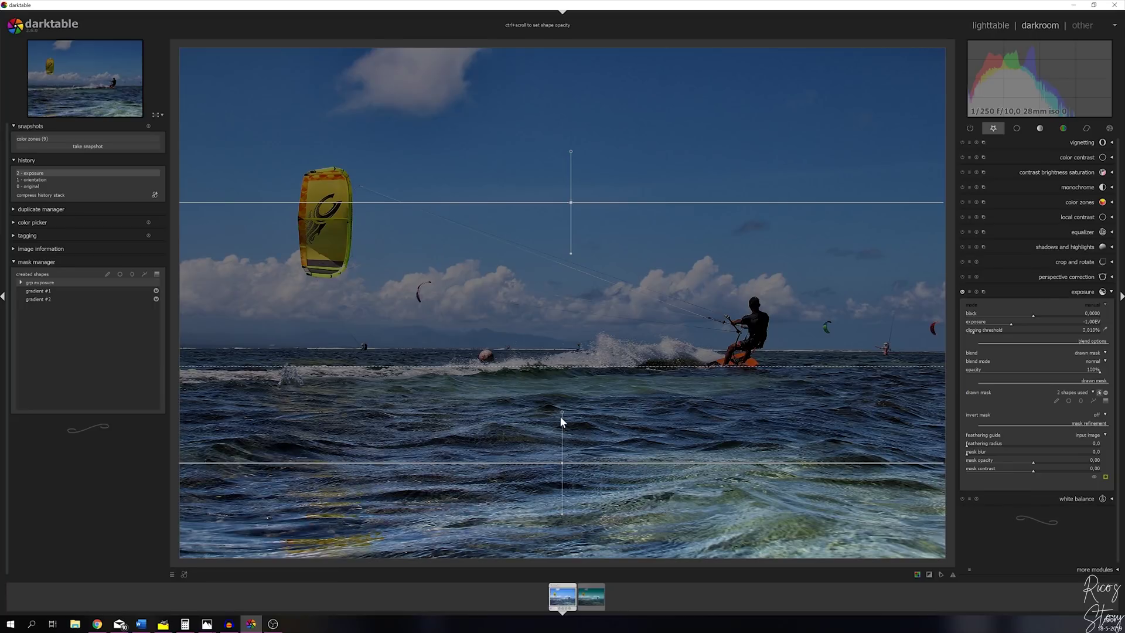
drag(558, 463, 562, 509)
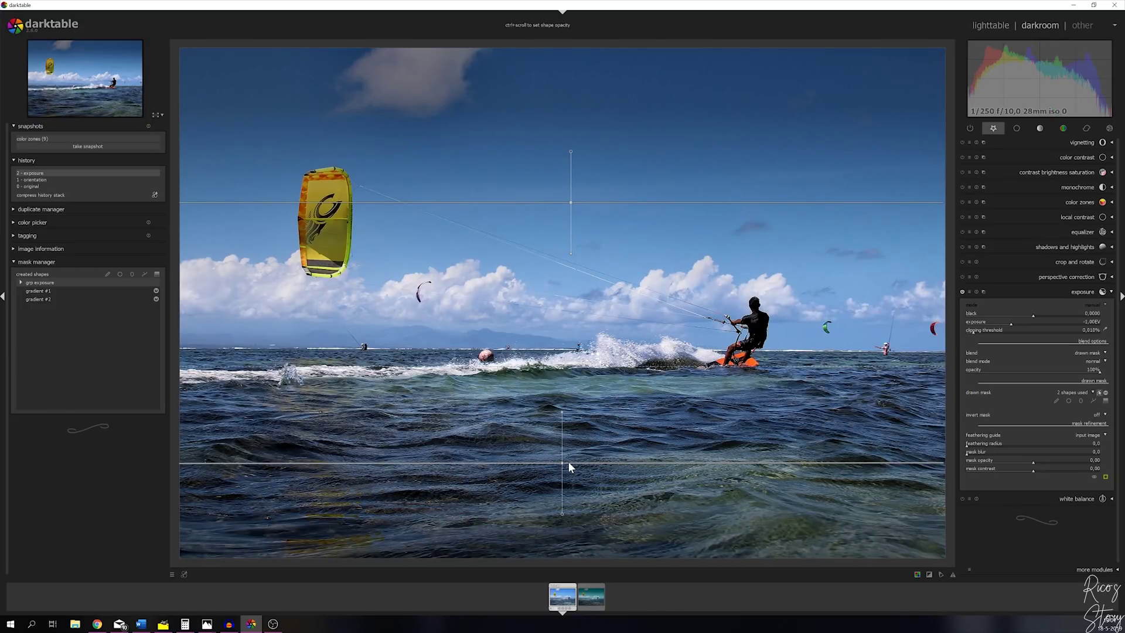
drag(575, 444, 577, 408)
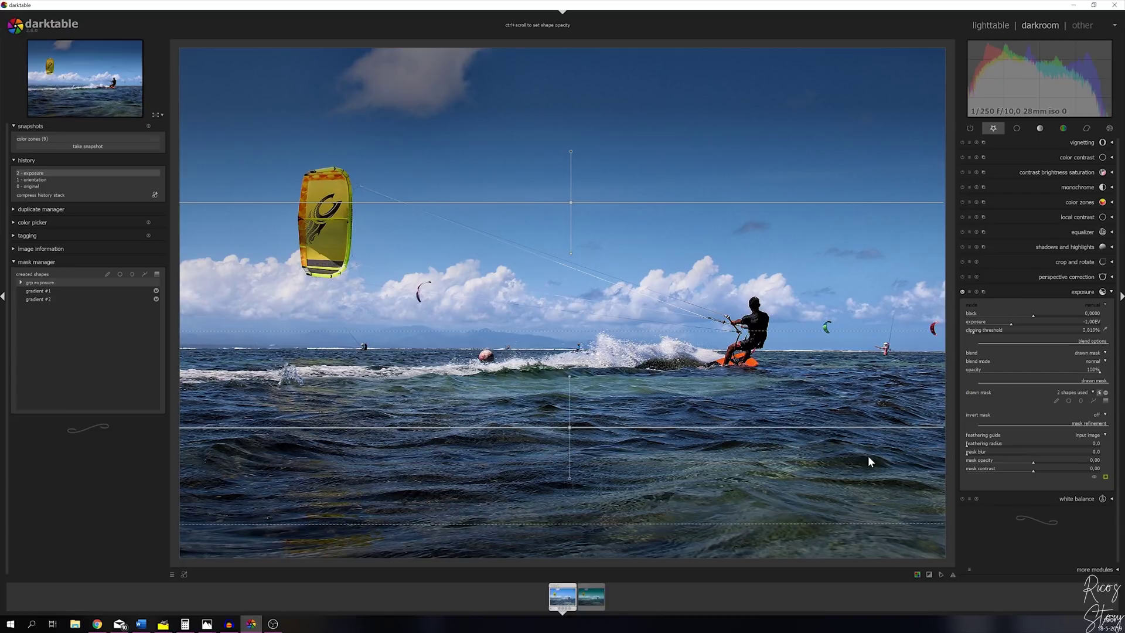
Collapse the exposure module and expand color zones, showing its saturation curve
click(1114, 294)
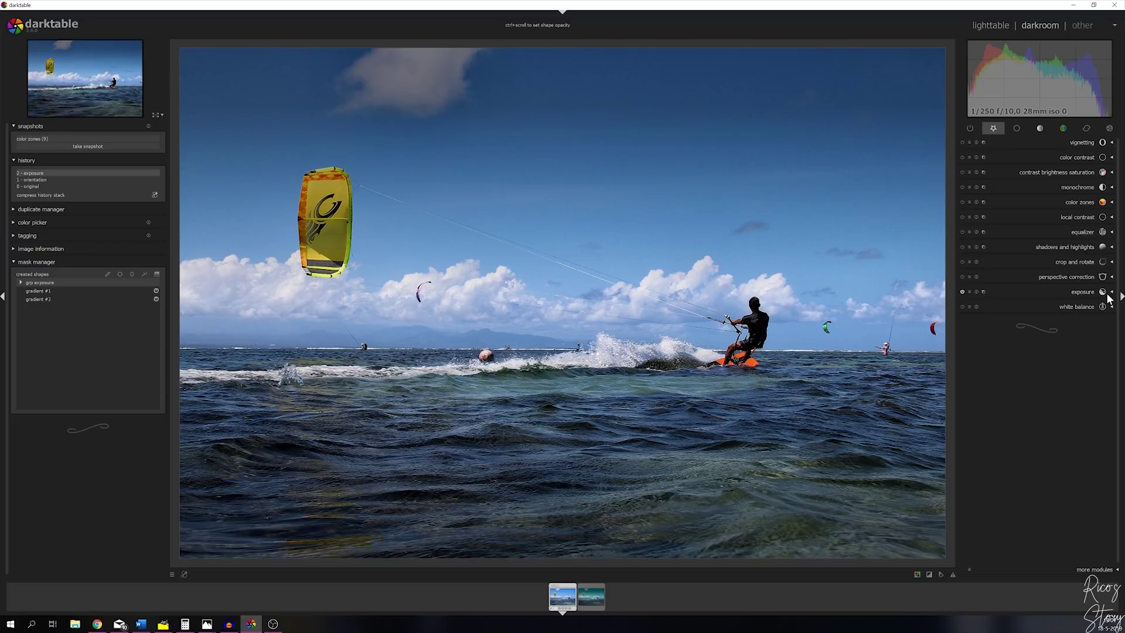
click(1112, 202)
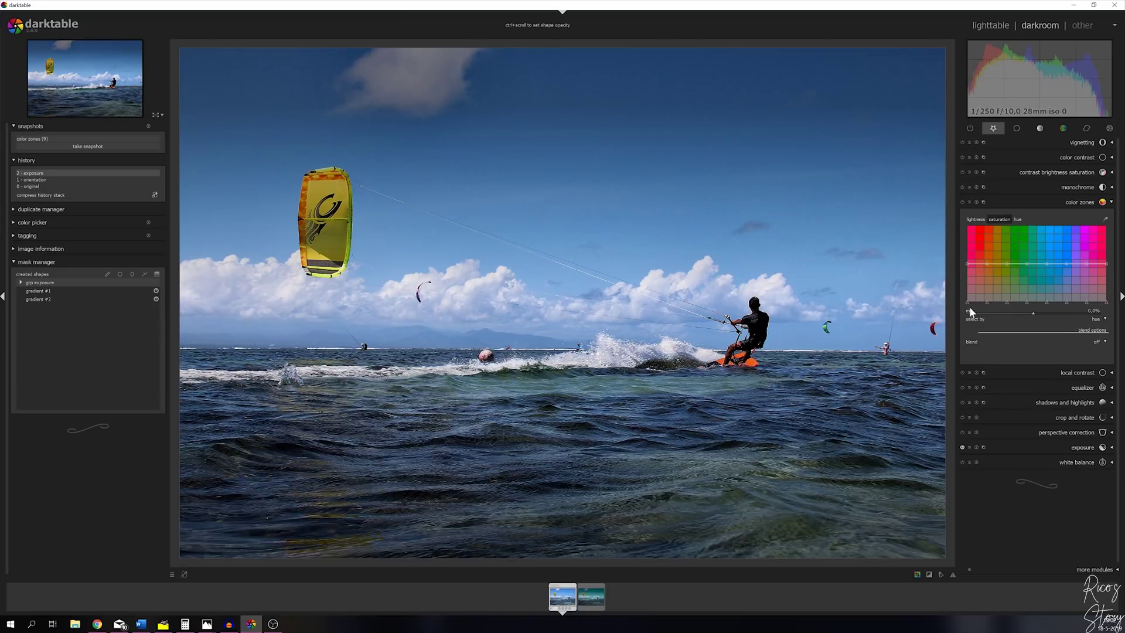
Enable color zones, sample the blue sky in four spots, and show the hue curve
click(1105, 219)
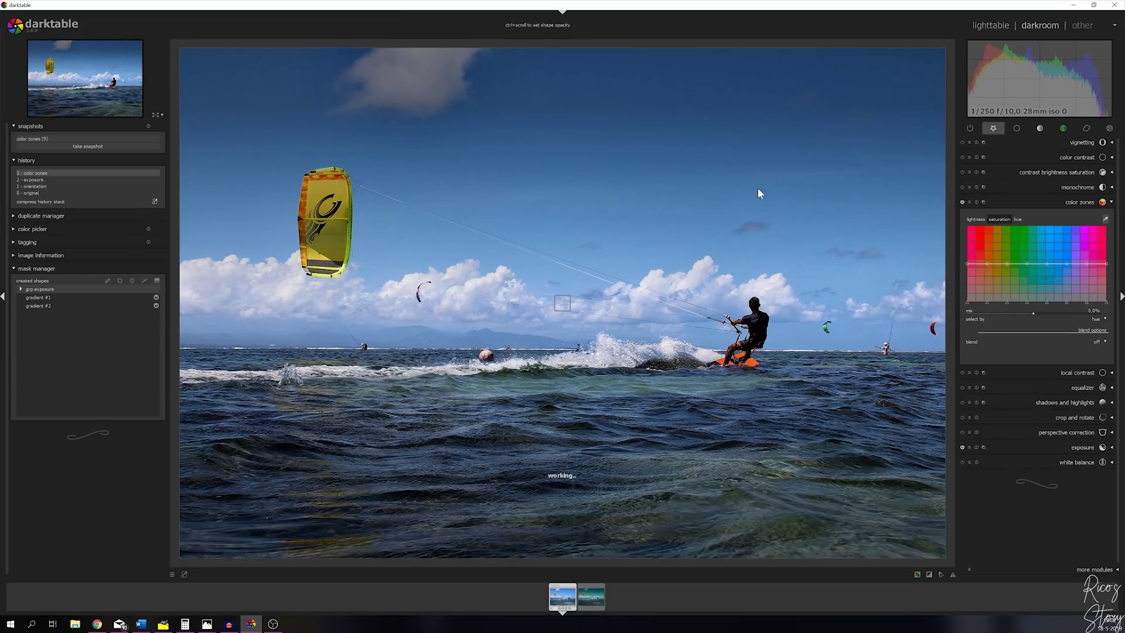
click(603, 189)
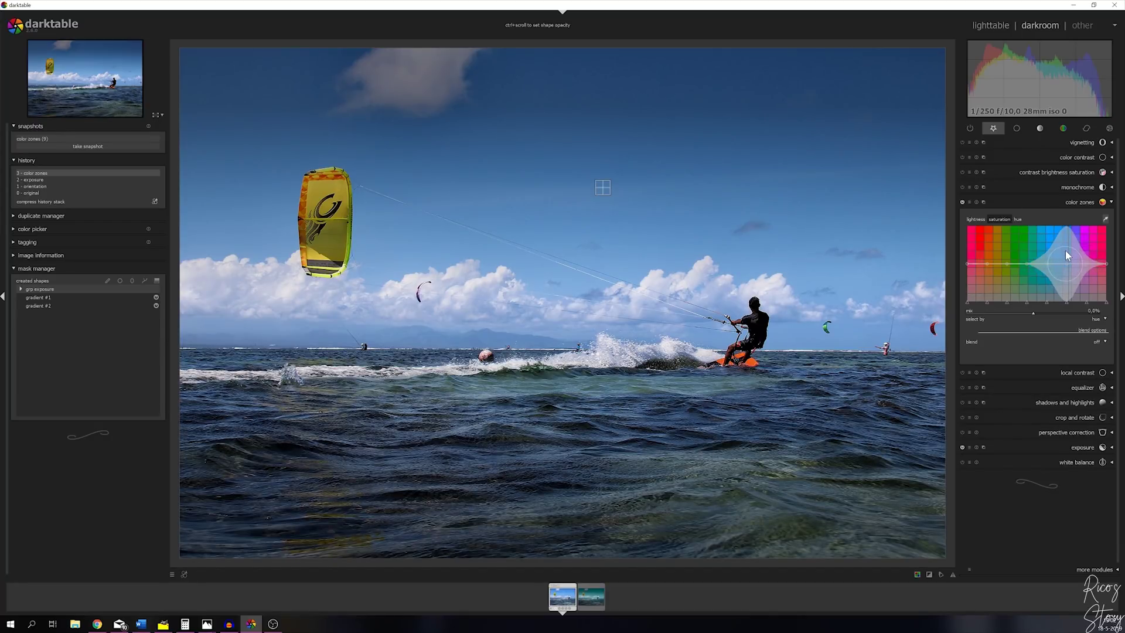
click(601, 189)
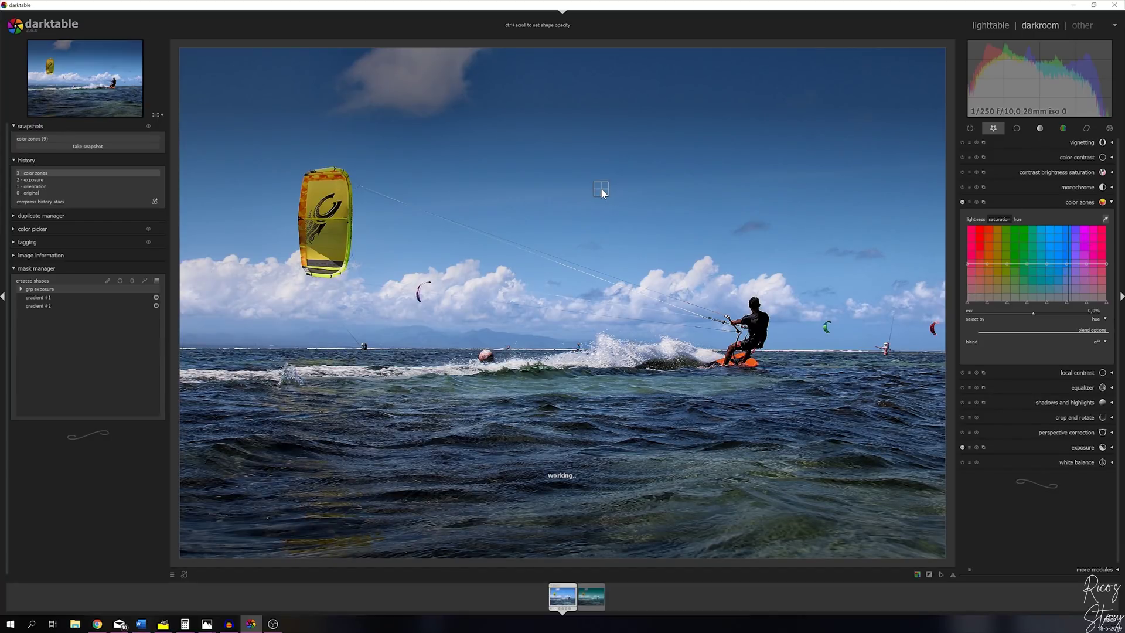
click(604, 117)
click(486, 214)
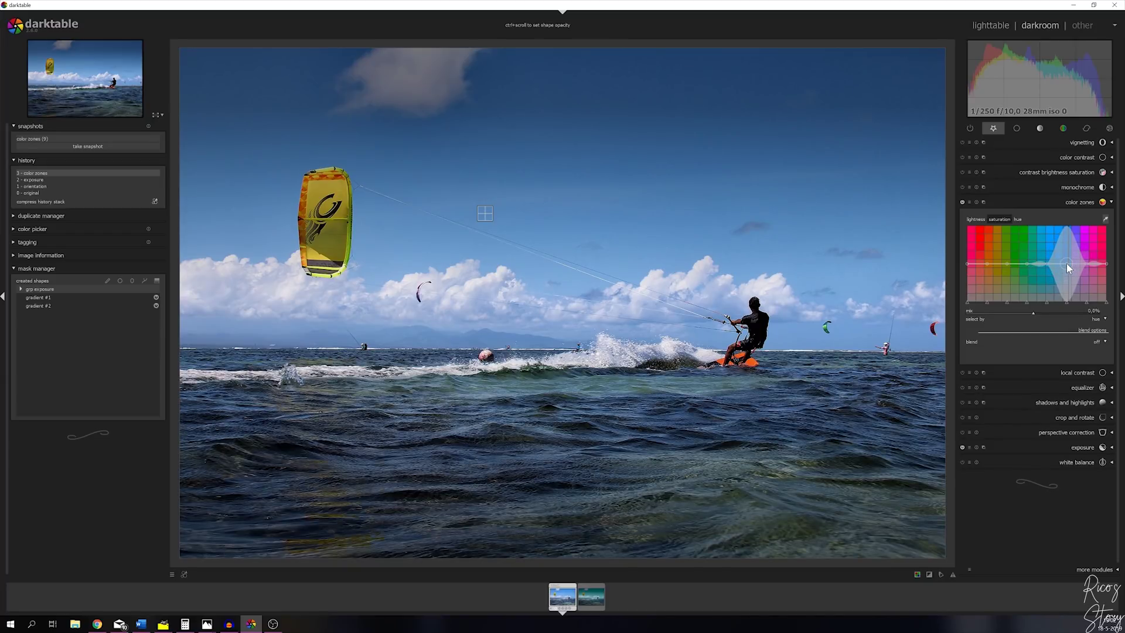
scroll(1066, 262, up, 10)
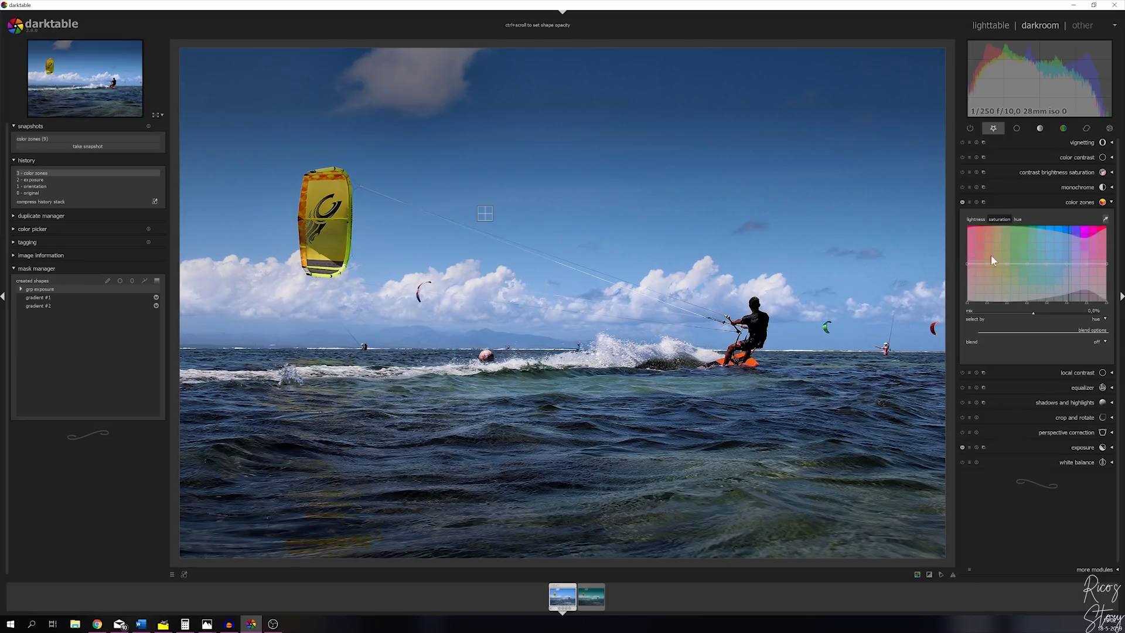
scroll(1068, 264, down, 10)
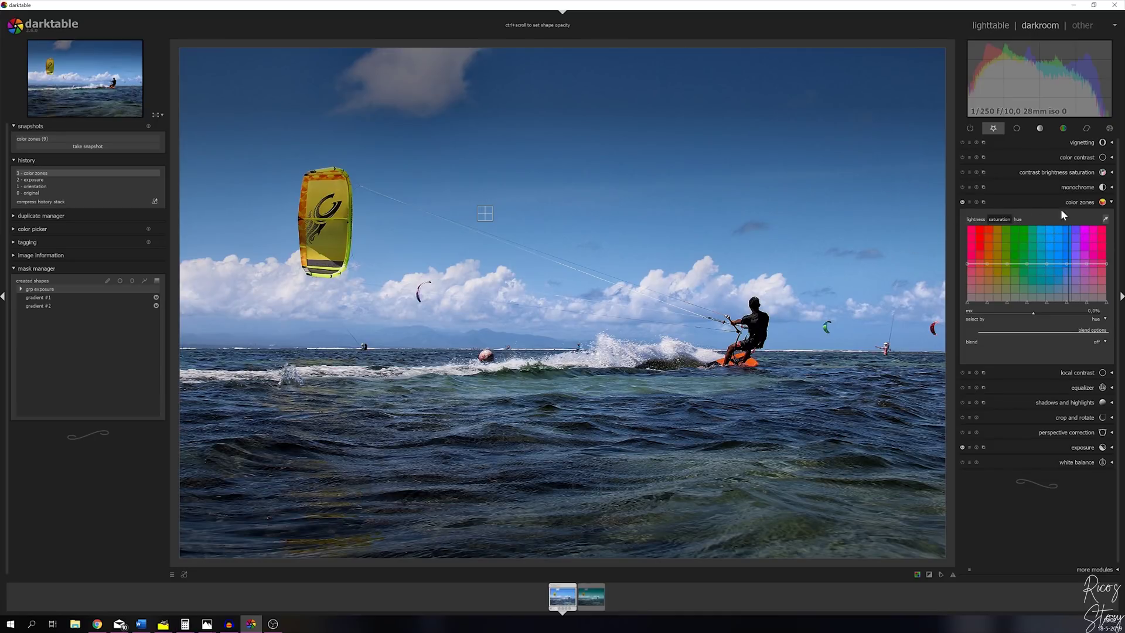
click(1016, 218)
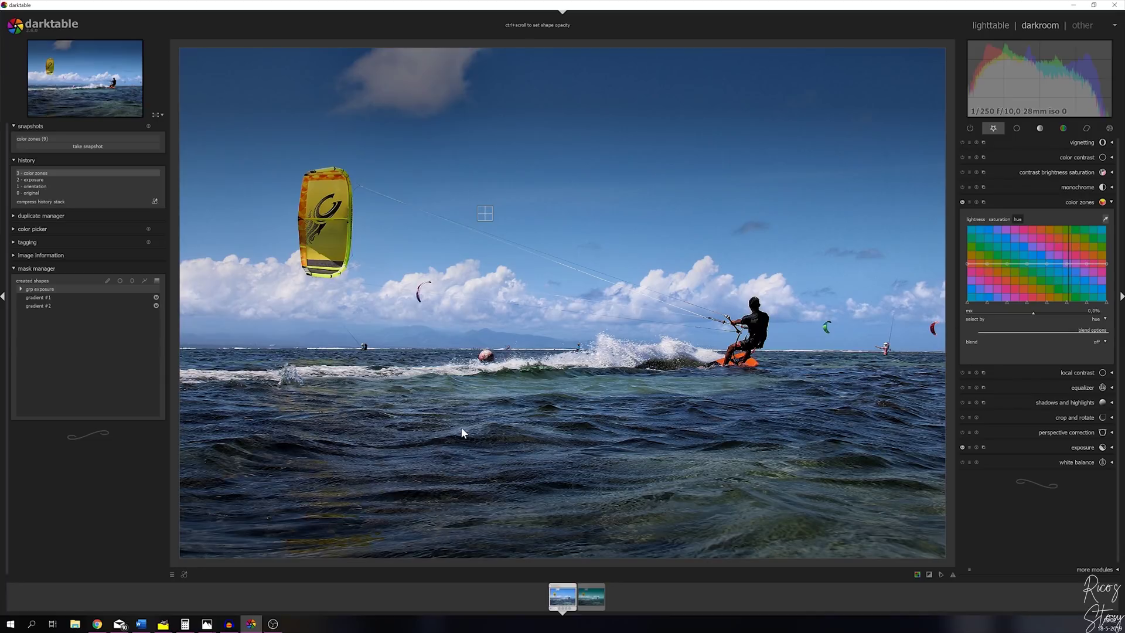
Sample the water in three spots and adjust the color zones node width
click(433, 460)
click(702, 493)
click(622, 497)
scroll(1047, 301, down, 3)
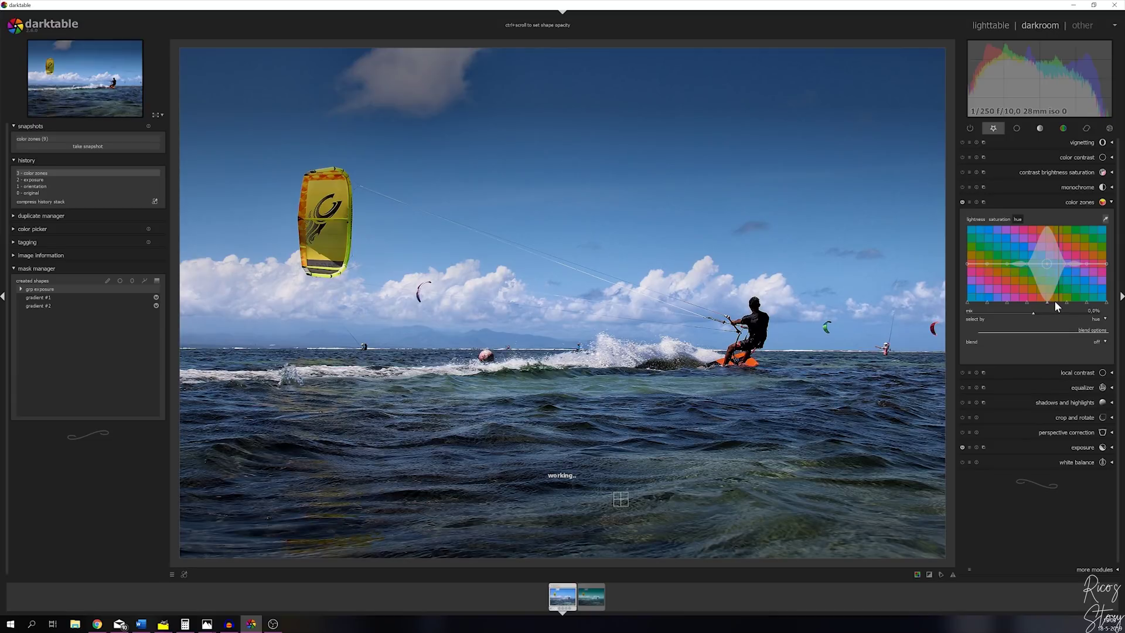
scroll(1054, 300, up, 3)
scroll(1067, 263, up, 2)
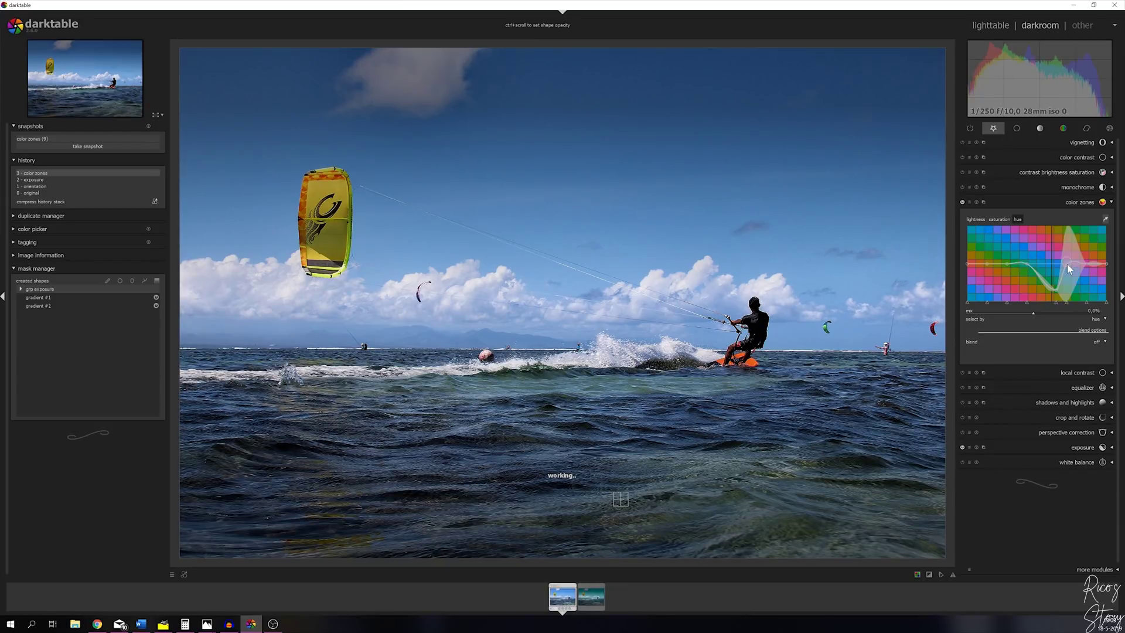
Shift the blue hue range toward teal, sample the kite, and show the saturation curve
click(1067, 288)
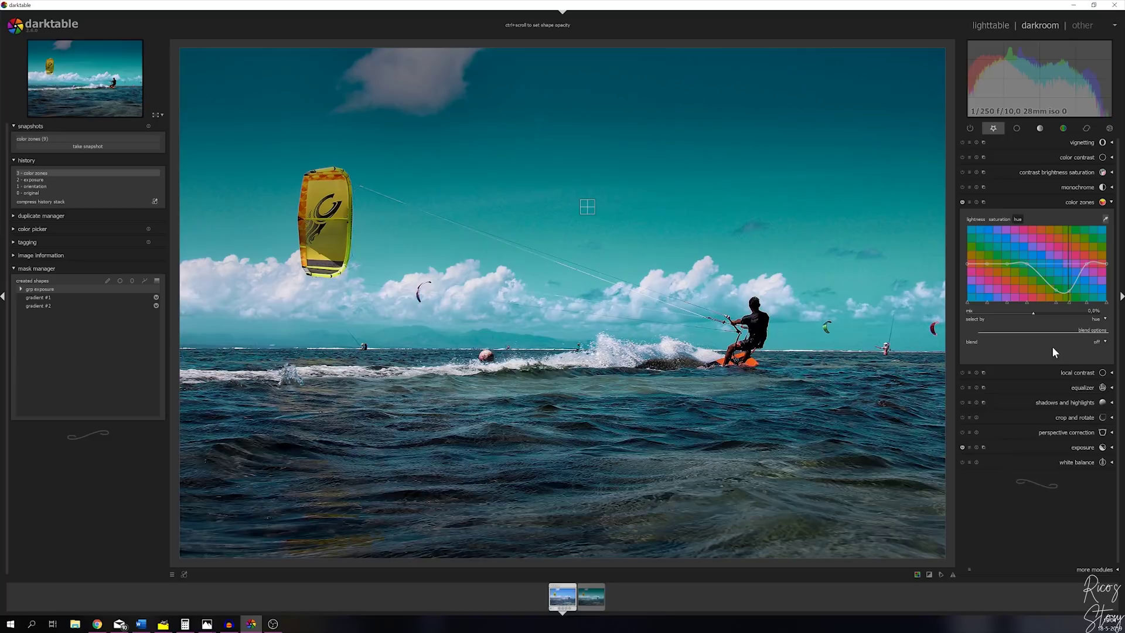
click(343, 191)
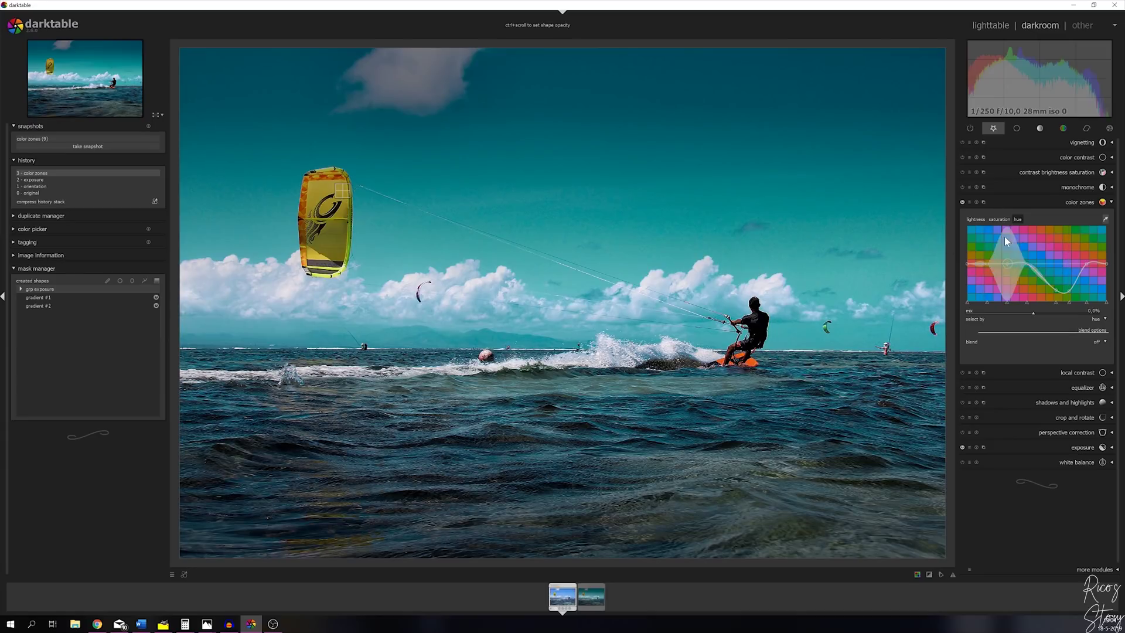
click(1002, 219)
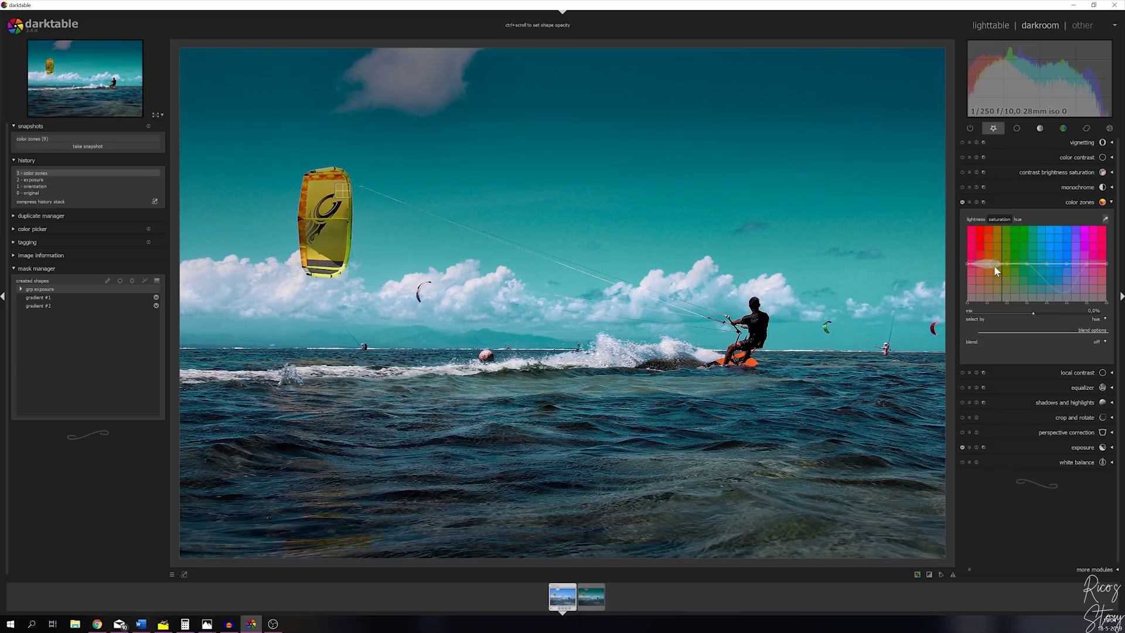
Raise saturation of the kite's yellow-orange hues on the saturation curve, then collapse color zones
click(315, 261)
click(1006, 301)
drag(1001, 263, 986, 247)
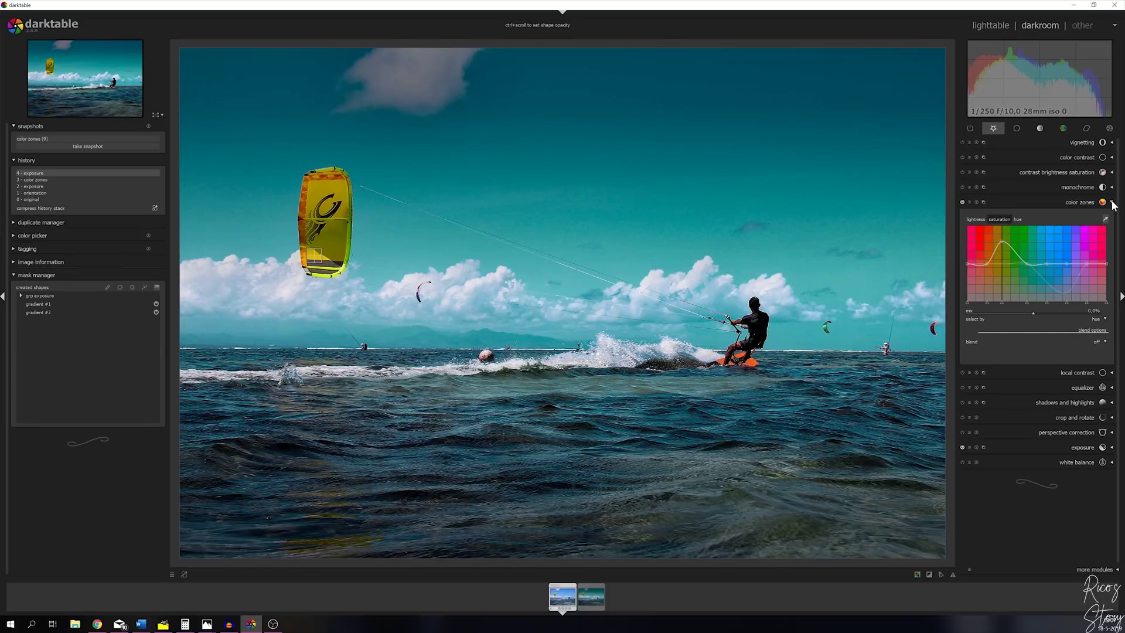
click(1113, 203)
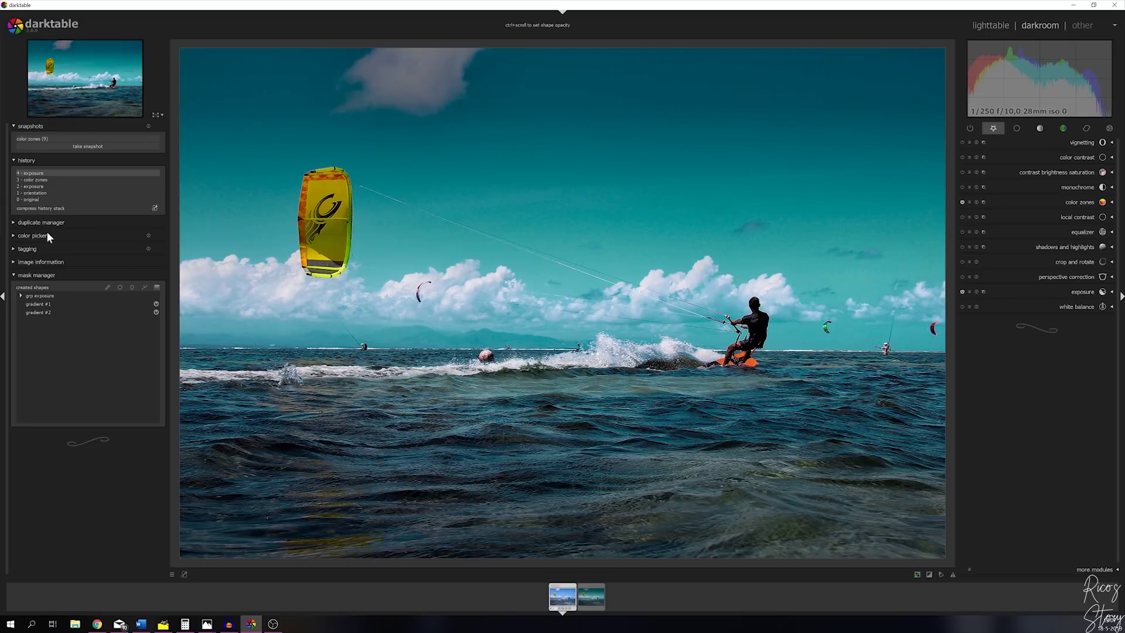
Create a new exposure instance blended through a drawn mask
click(984, 291)
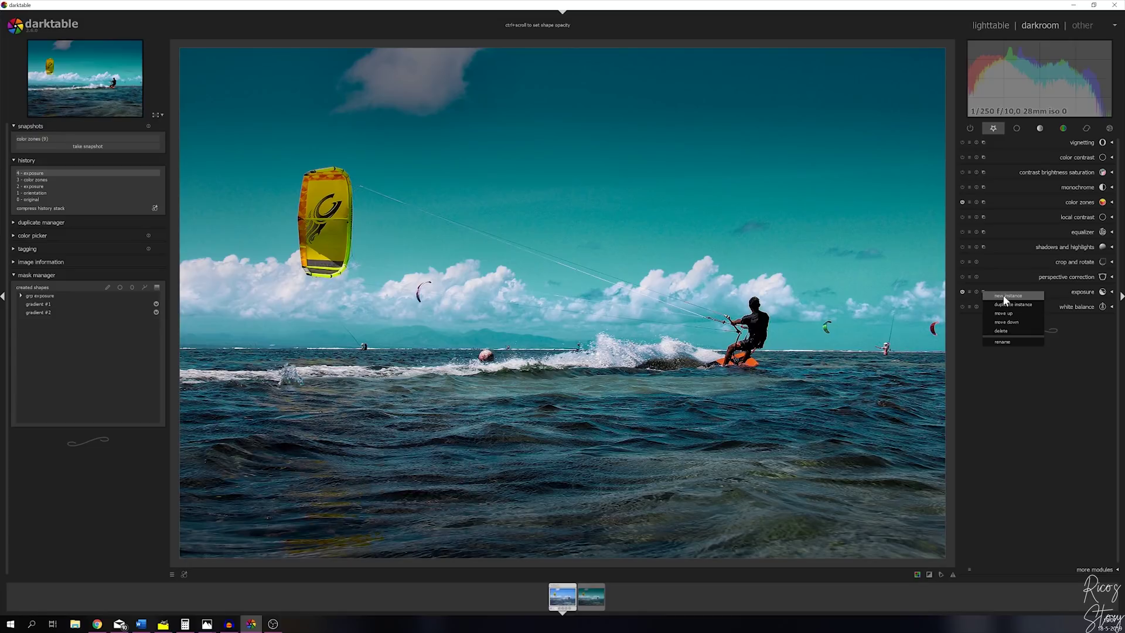
click(1003, 301)
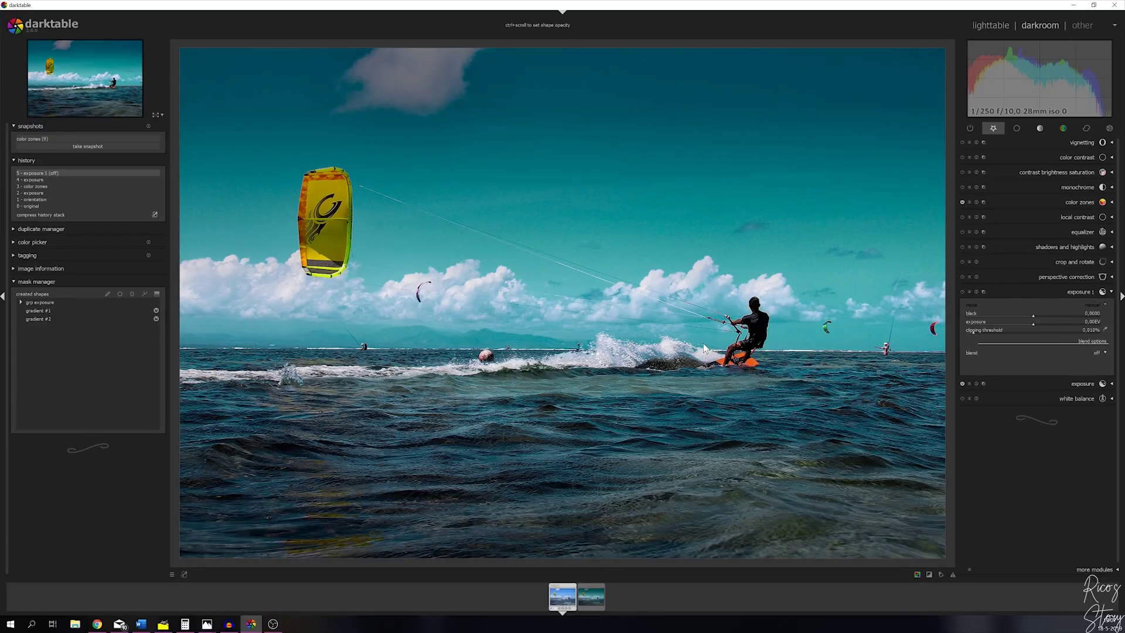
click(1097, 353)
click(1092, 368)
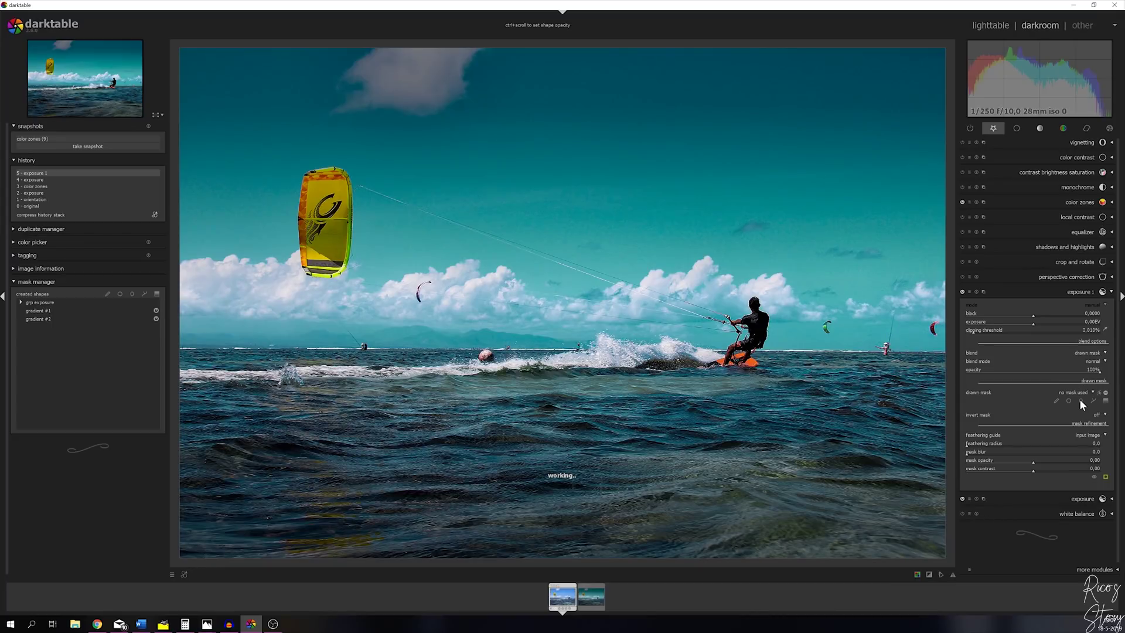
Draw an ellipse mask on the kitesurfer, enlarge it and reshape it into a taller oval
click(1081, 401)
click(748, 334)
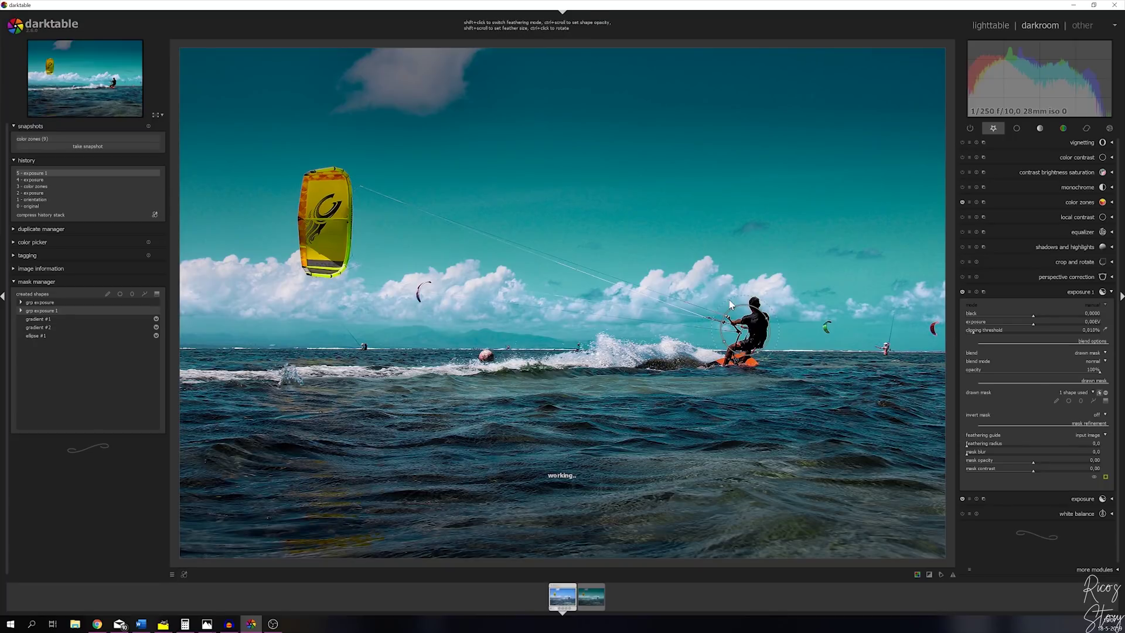
scroll(756, 322, up, 1)
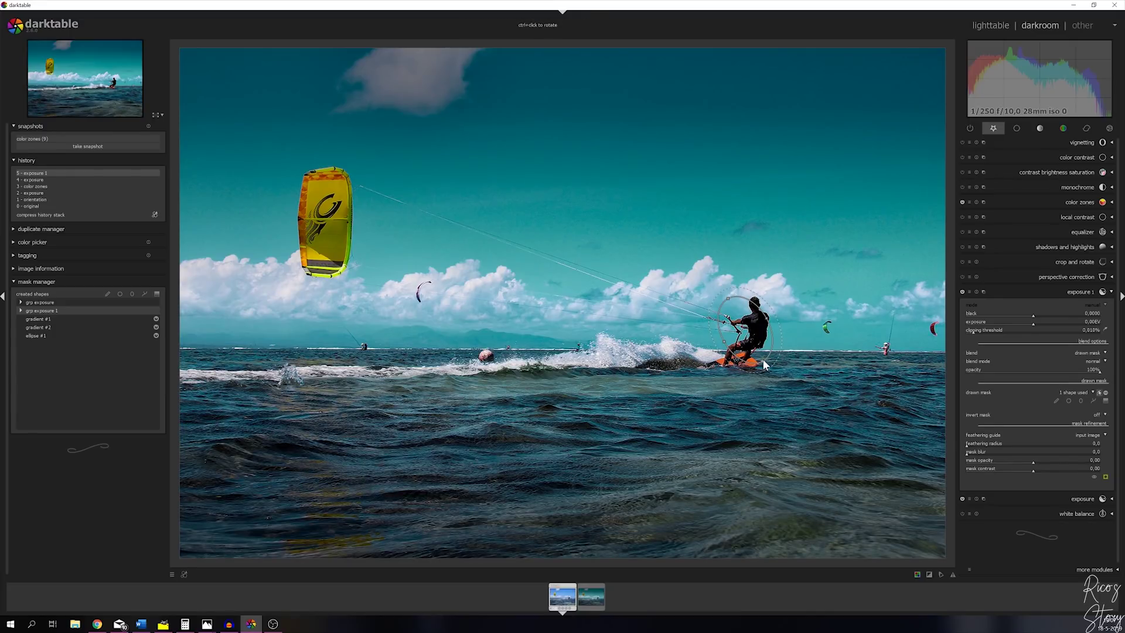
drag(758, 362, 718, 373)
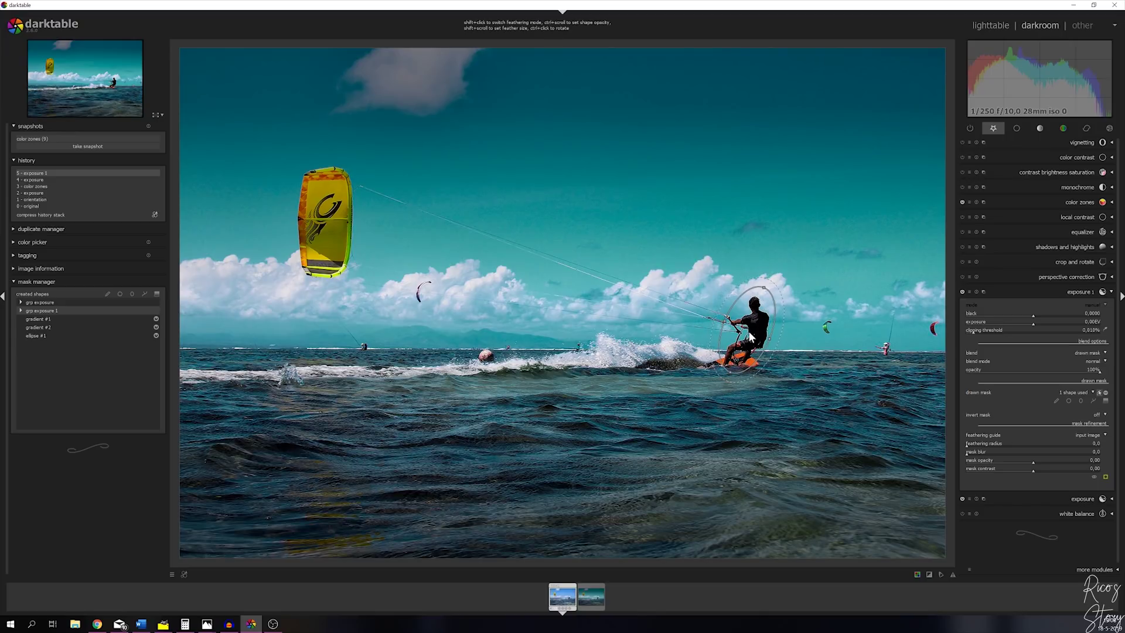
Add a second ellipse to the mask and rotate it more upright
click(1081, 401)
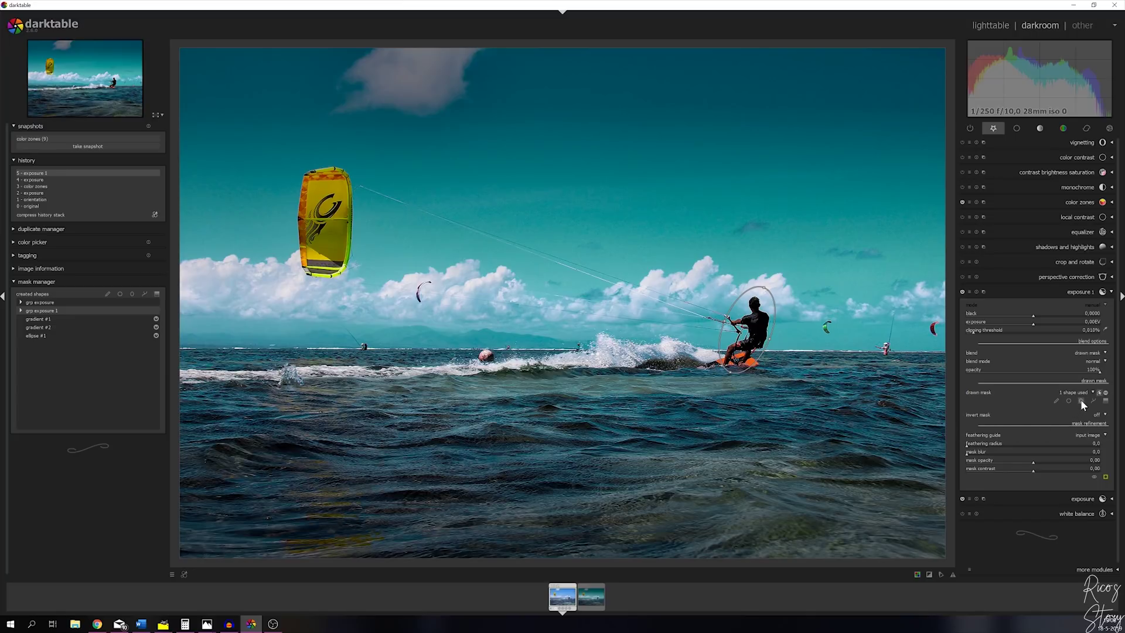
click(326, 221)
drag(334, 176, 327, 169)
Set exposure to 0.20 EV and mask blur to 40, then collapse the module
right_click(1085, 322)
text(0.2)
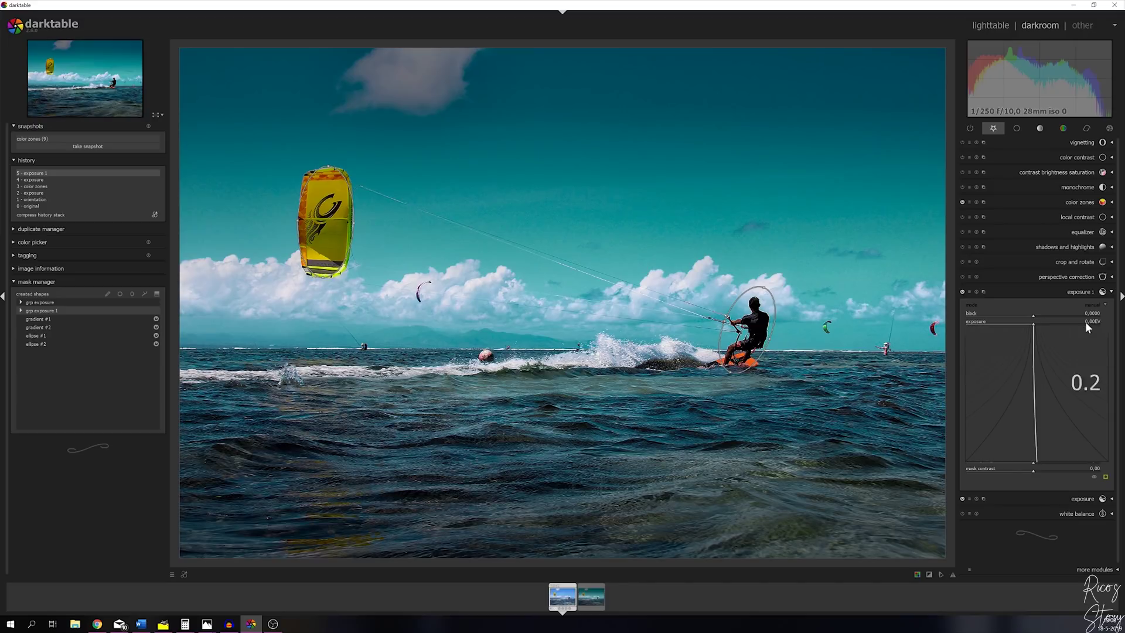
key(Return)
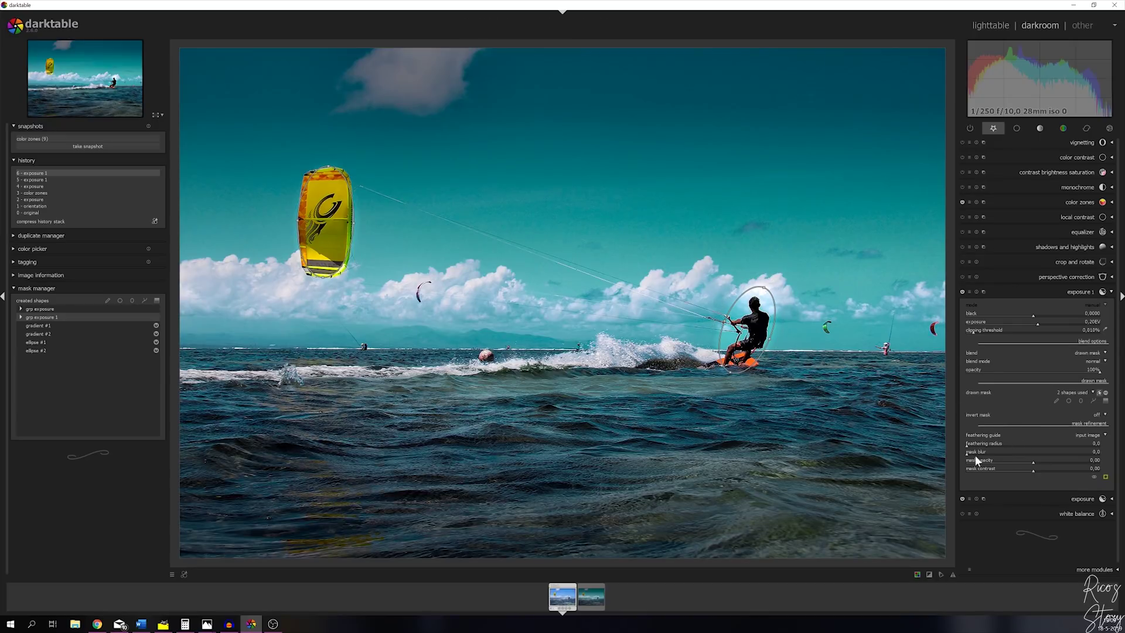
right_click(1093, 452)
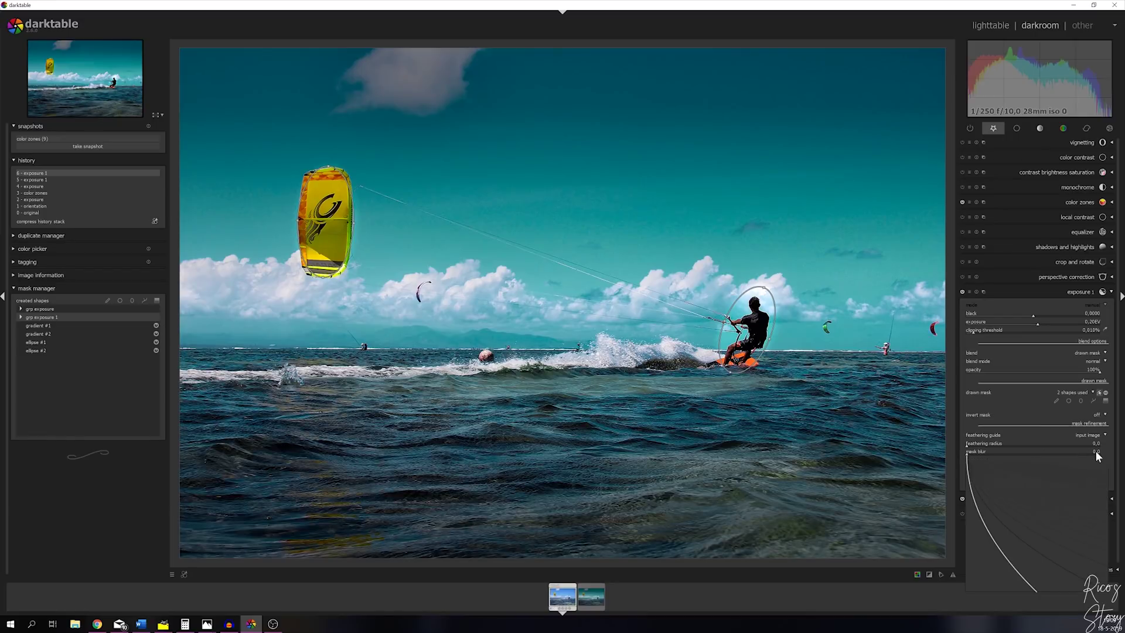
text(40)
key(Return)
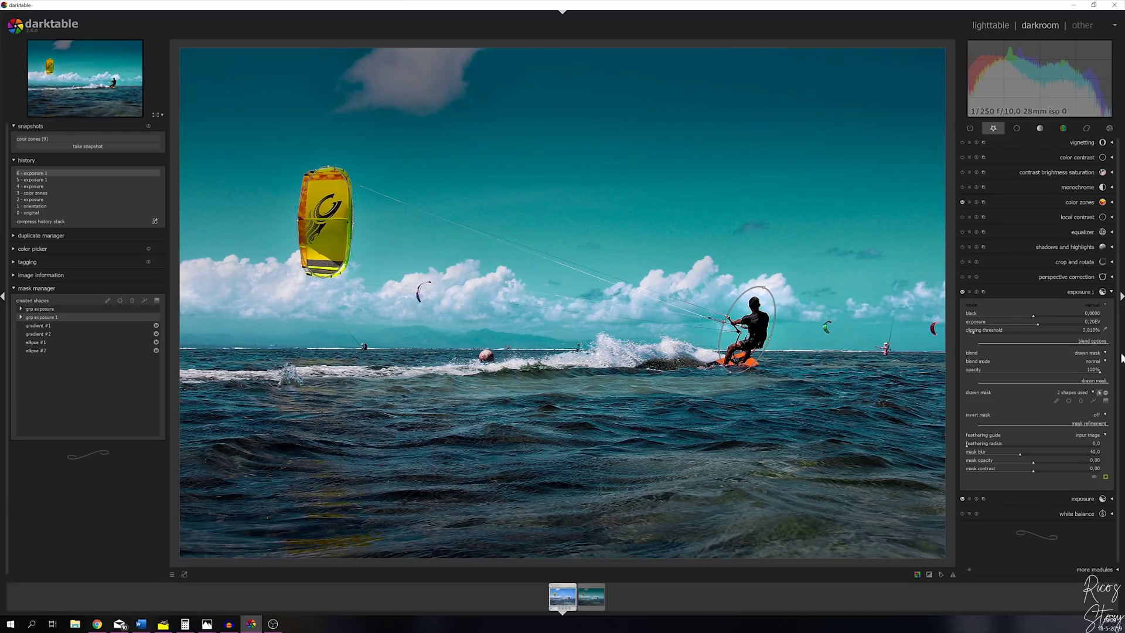
click(1114, 297)
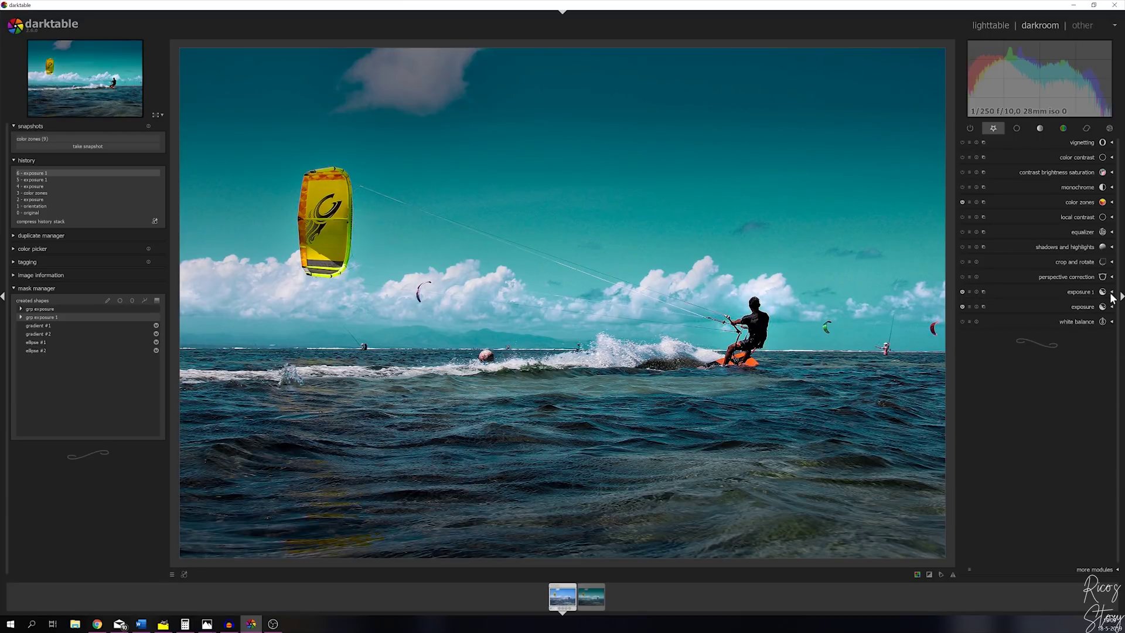
Take an 'exposure (6)' snapshot, show it in split view, and step history back to '0 - original'
click(82, 145)
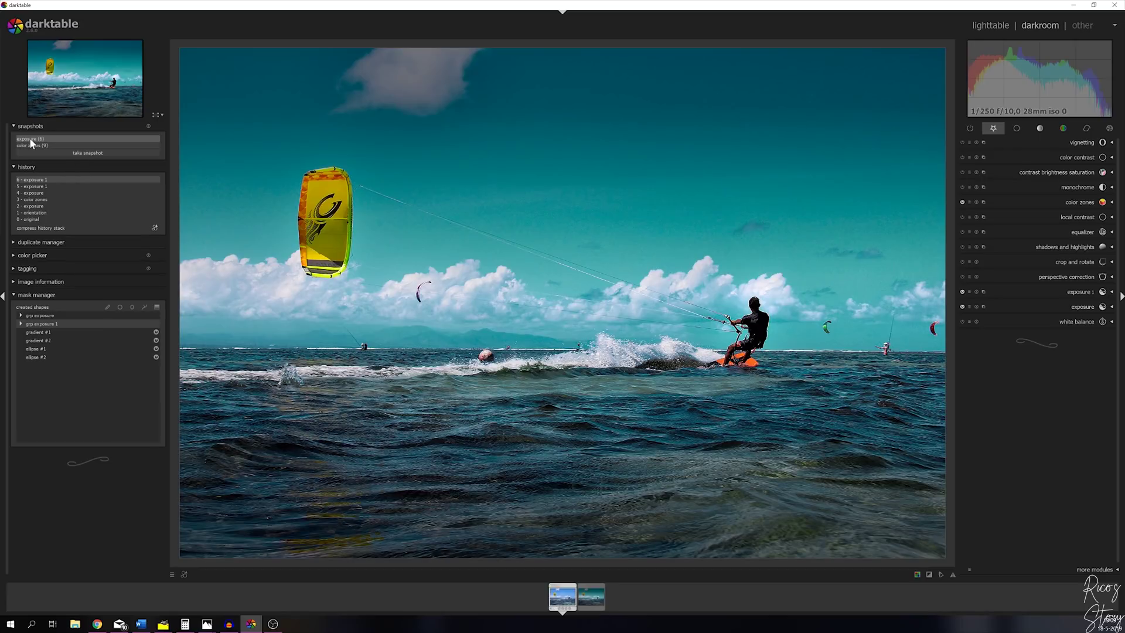
click(30, 139)
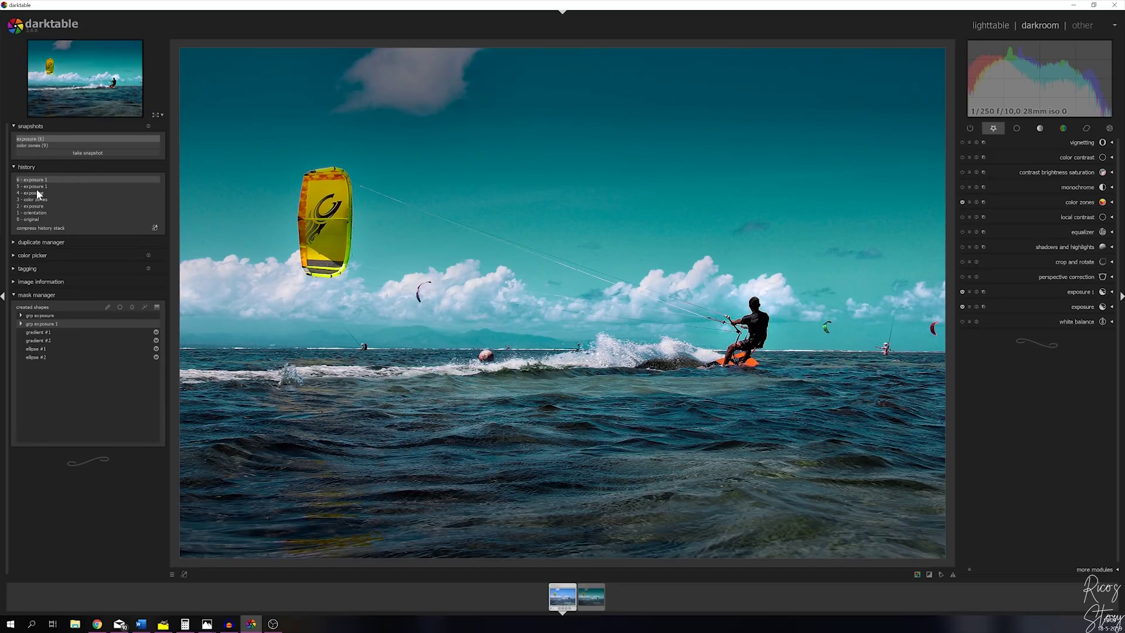
click(27, 219)
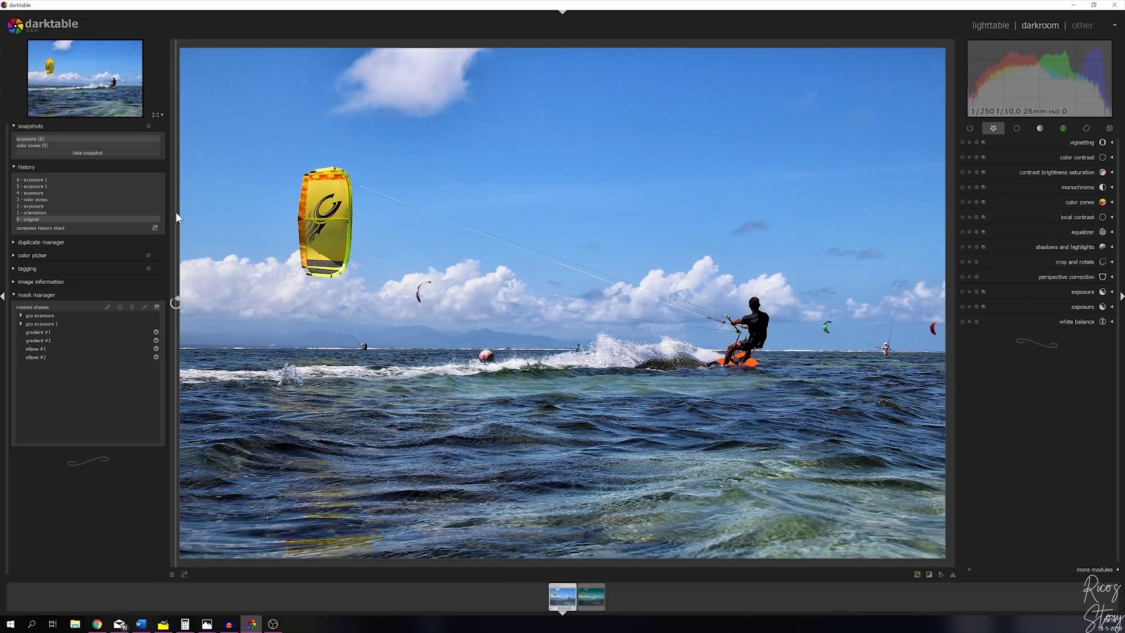